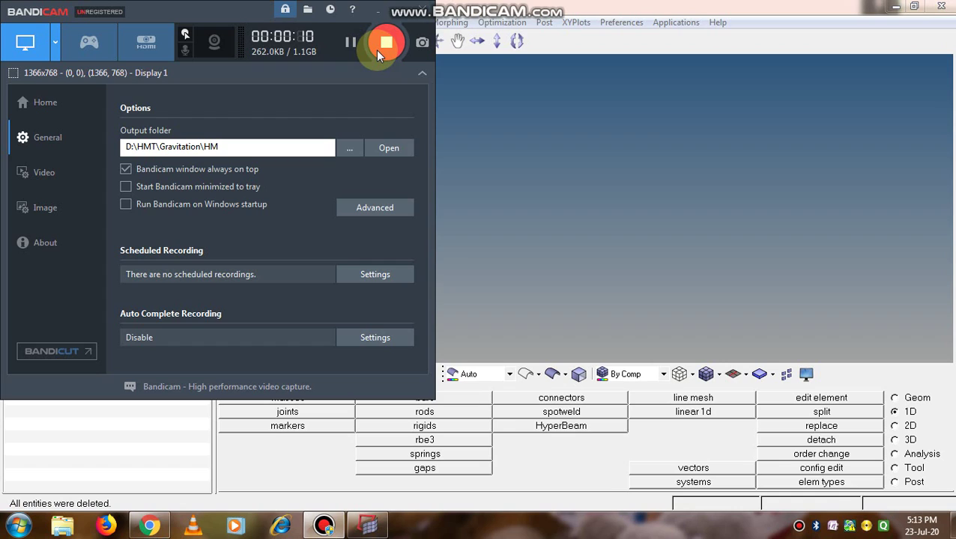
Step: Create a node at the origin with coordinates x 0, y 0, z 0
{"action": "left_click", "coordinate": [401, 9]}
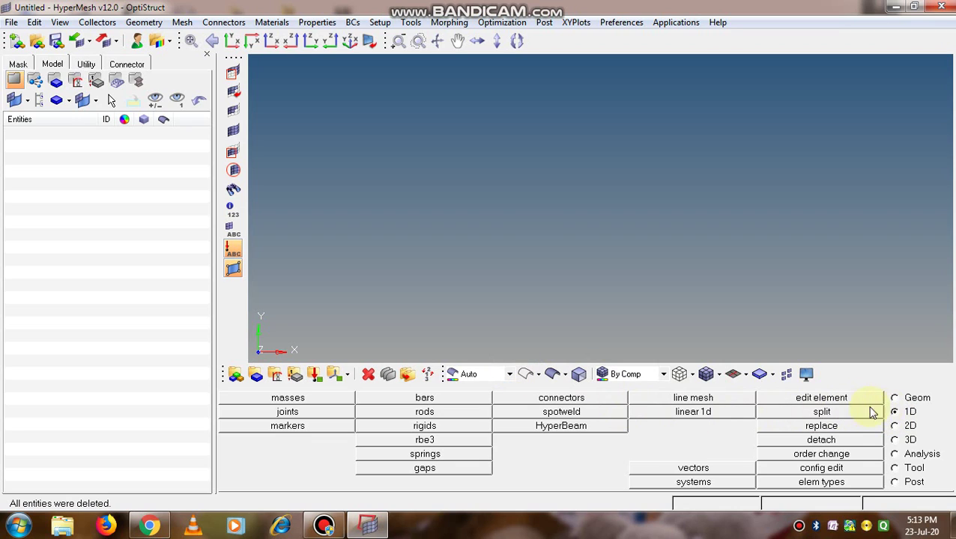
{"action": "left_click", "coordinate": [895, 398]}
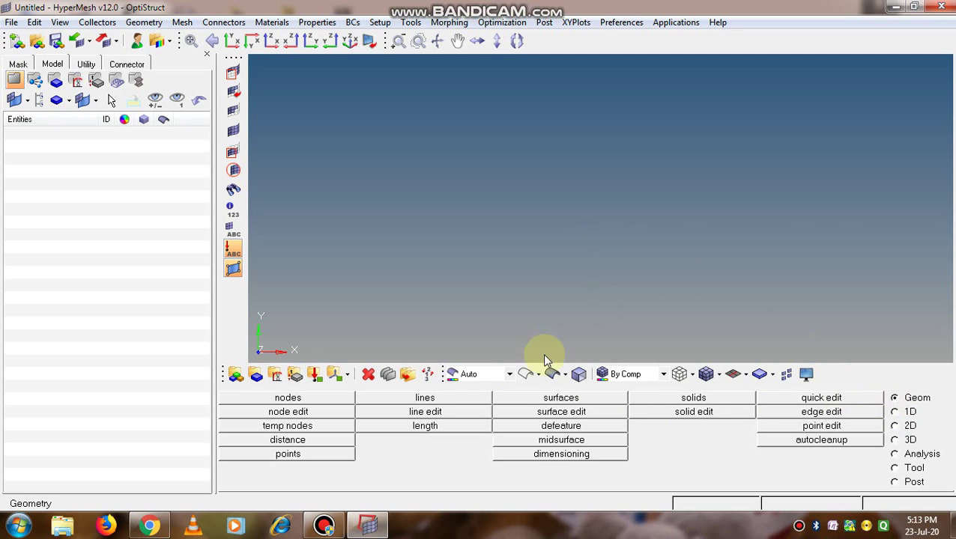
{"action": "left_click", "coordinate": [895, 398]}
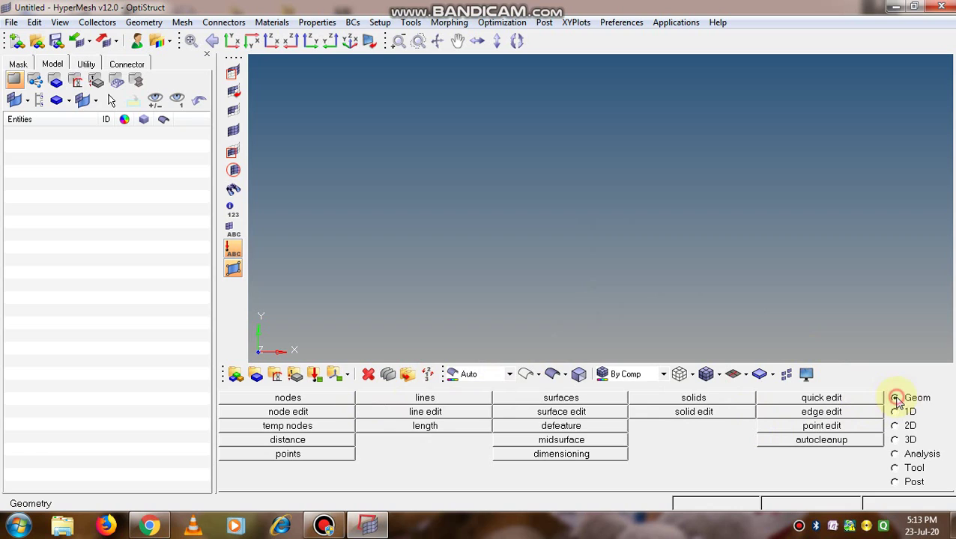
{"action": "left_click", "coordinate": [310, 397]}
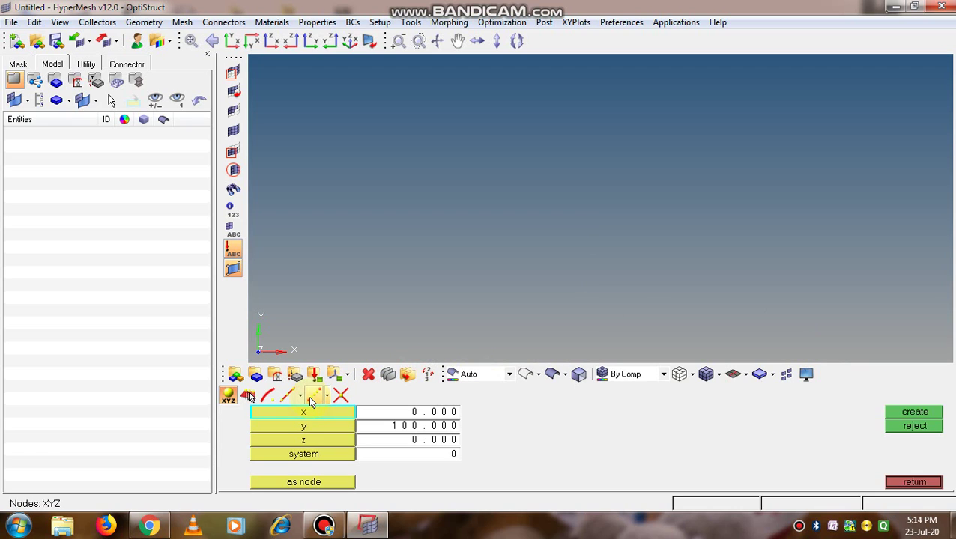
{"action": "left_click", "coordinate": [386, 421]}
{"action": "type", "text": "0"}
{"action": "left_click", "coordinate": [473, 436]}
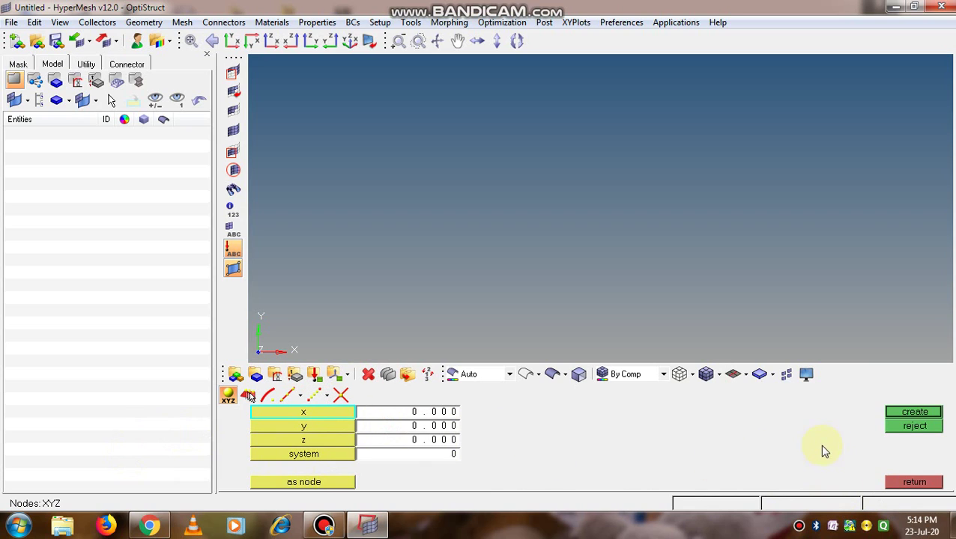
{"action": "left_click", "coordinate": [893, 413]}
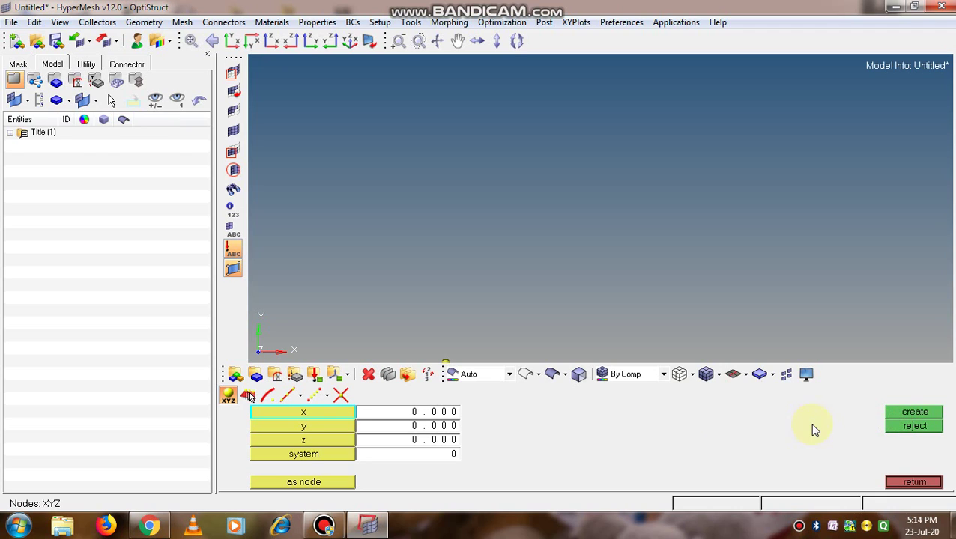
Step: Create a second node at x 100, y 0, z 0
{"action": "key", "text": "f"}
{"action": "left_click", "coordinate": [384, 417]}
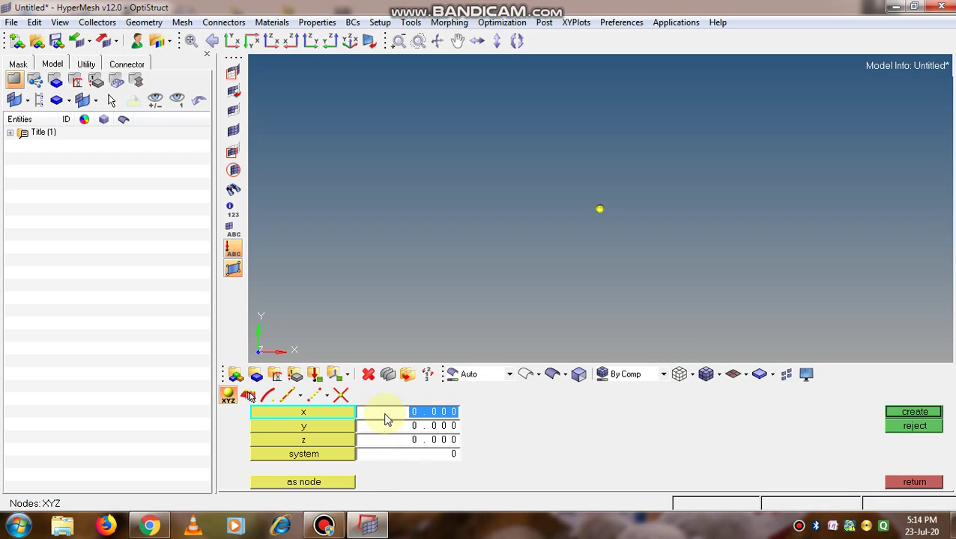
{"action": "type", "text": "100"}
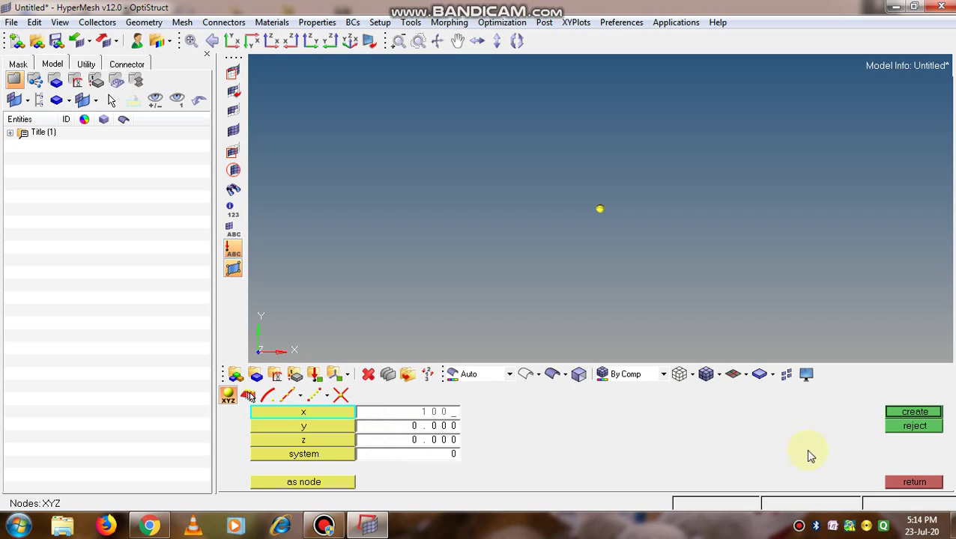
{"action": "left_click", "coordinate": [905, 415]}
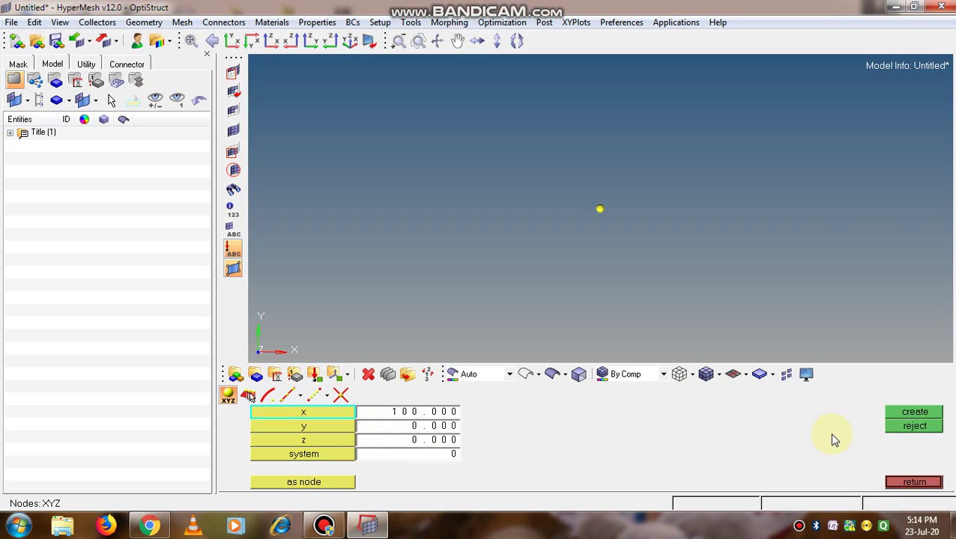
Step: Create a third node at x 100, y 100, z 0, dismiss the Windows color scheme prompt, and leave node creation
{"action": "key", "text": "f"}
{"action": "left_click", "coordinate": [391, 430]}
{"action": "type", "text": "1"}
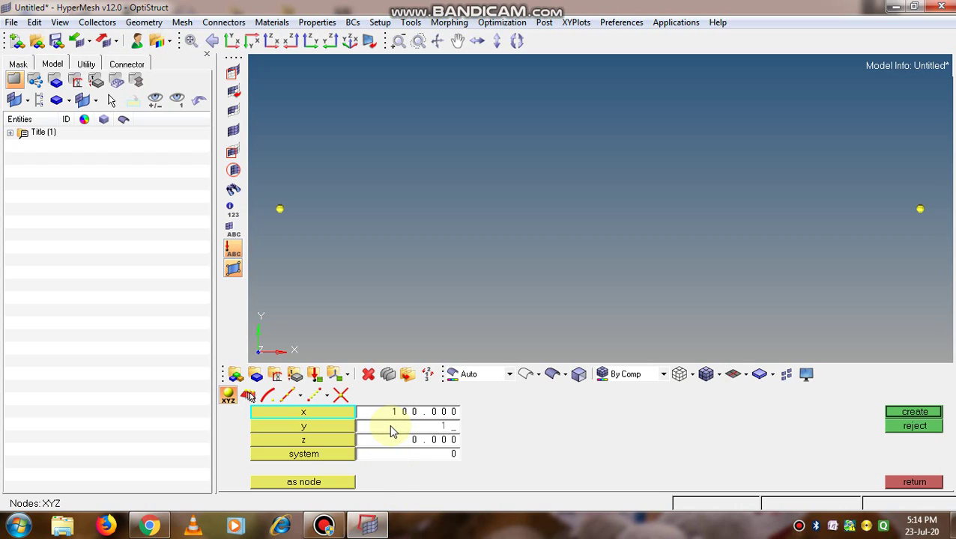
{"action": "type", "text": "00"}
{"action": "key", "text": "Return"}
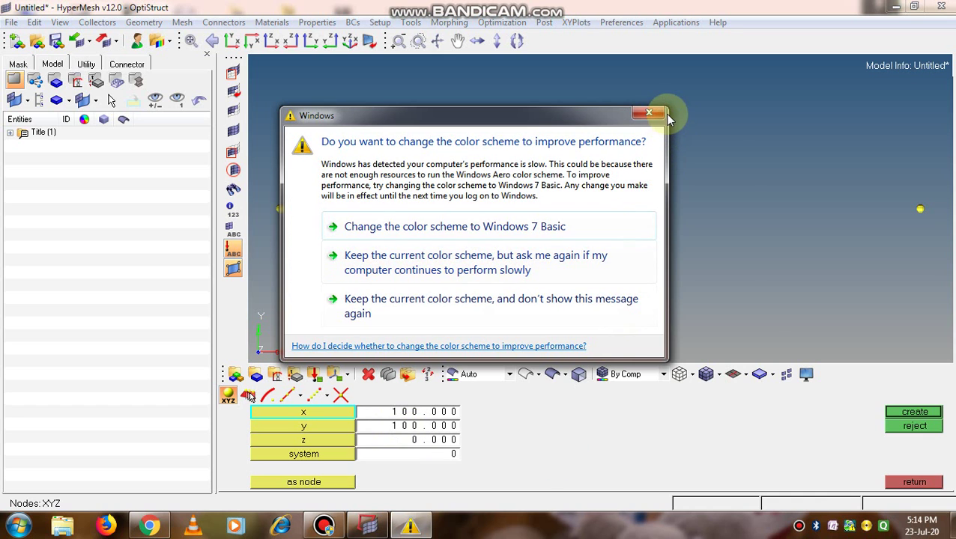
{"action": "left_click", "coordinate": [657, 114]}
{"action": "left_click", "coordinate": [901, 414]}
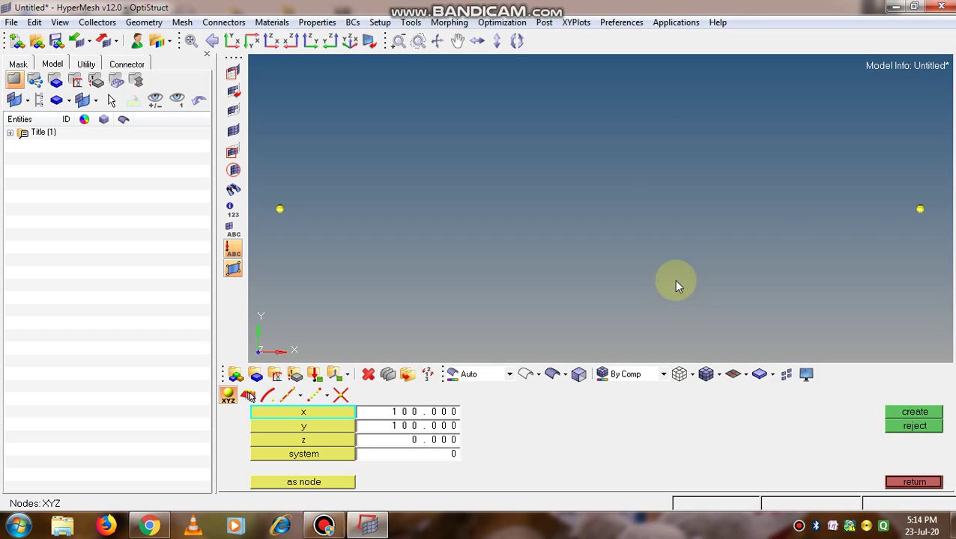
{"action": "scroll", "coordinate": [668, 270], "scroll_direction": "down", "scroll_amount": 7, "text": "ctrl"}
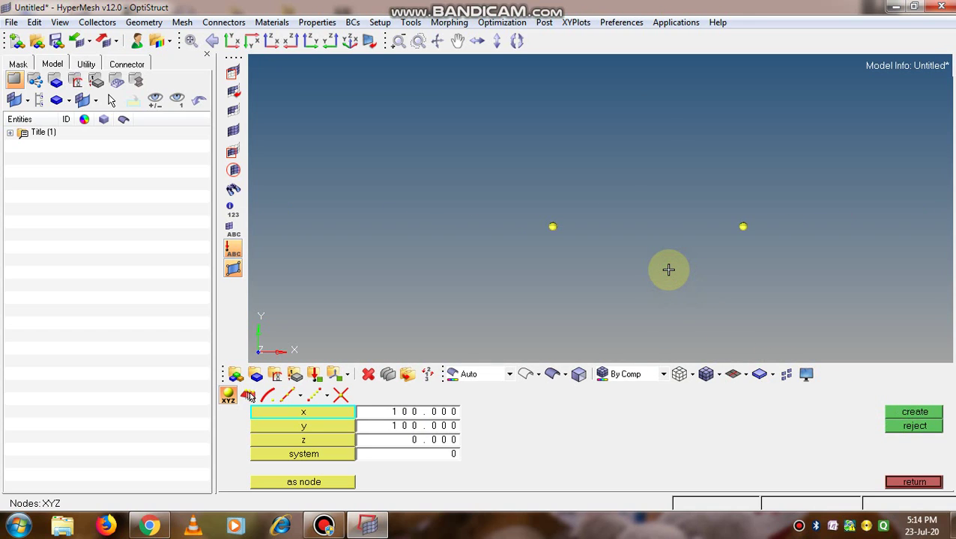
{"action": "key", "text": "f"}
{"action": "scroll", "coordinate": [668, 269], "scroll_direction": "down", "scroll_amount": 3, "text": "ctrl"}
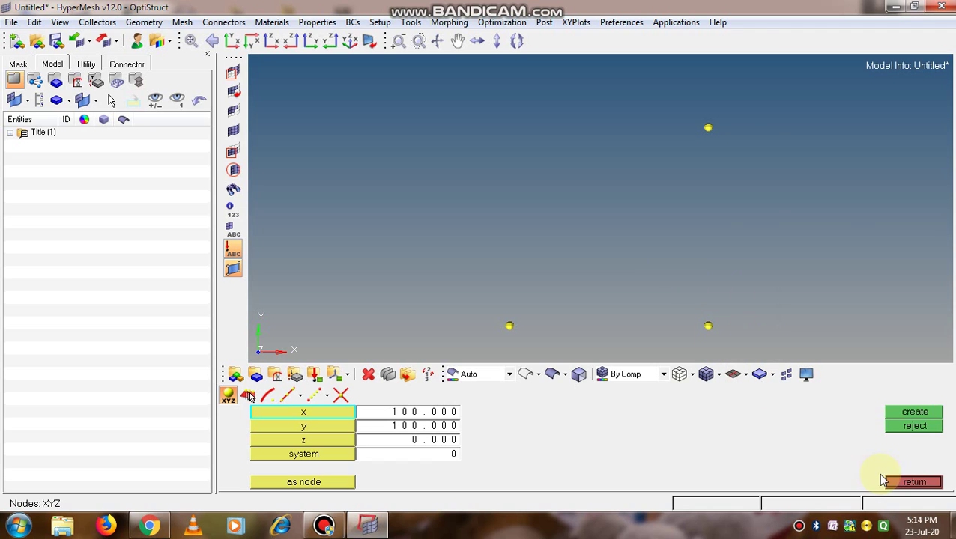
{"action": "left_click", "coordinate": [903, 483]}
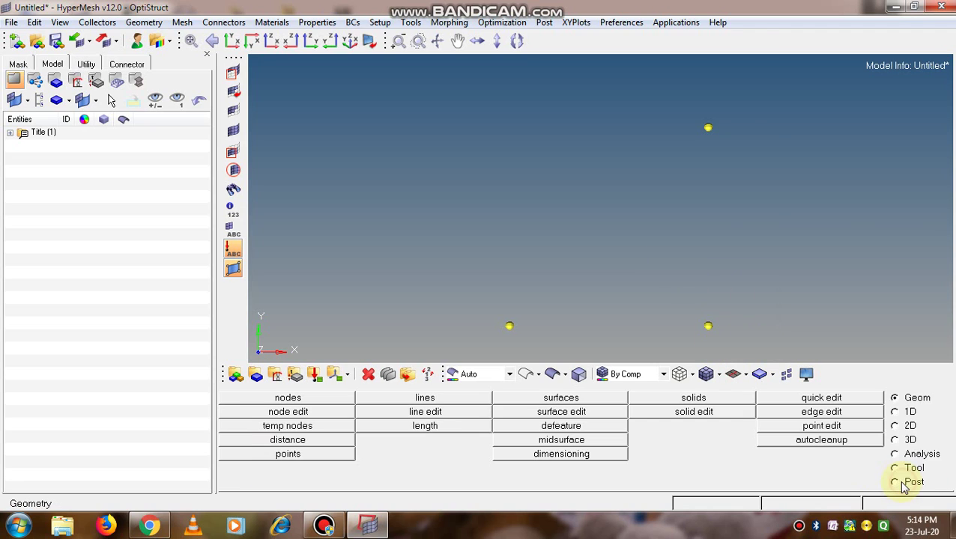
Step: Create a vertical line from the node at (100, 100, 0) to the node at (100, 0, 0)
{"action": "left_click", "coordinate": [895, 412]}
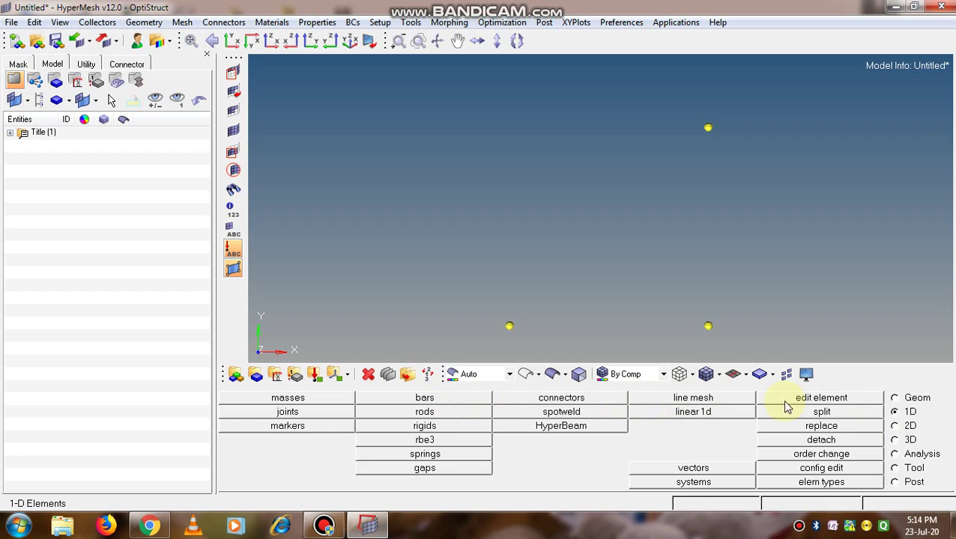
{"action": "left_click", "coordinate": [895, 397]}
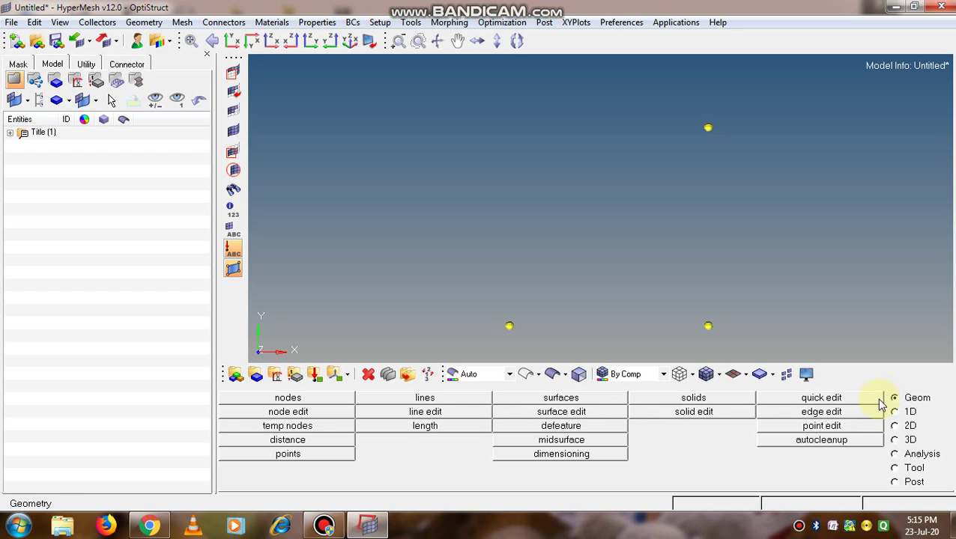
{"action": "left_click", "coordinate": [438, 401]}
{"action": "left_click", "coordinate": [291, 471]}
{"action": "left_click", "coordinate": [708, 129]}
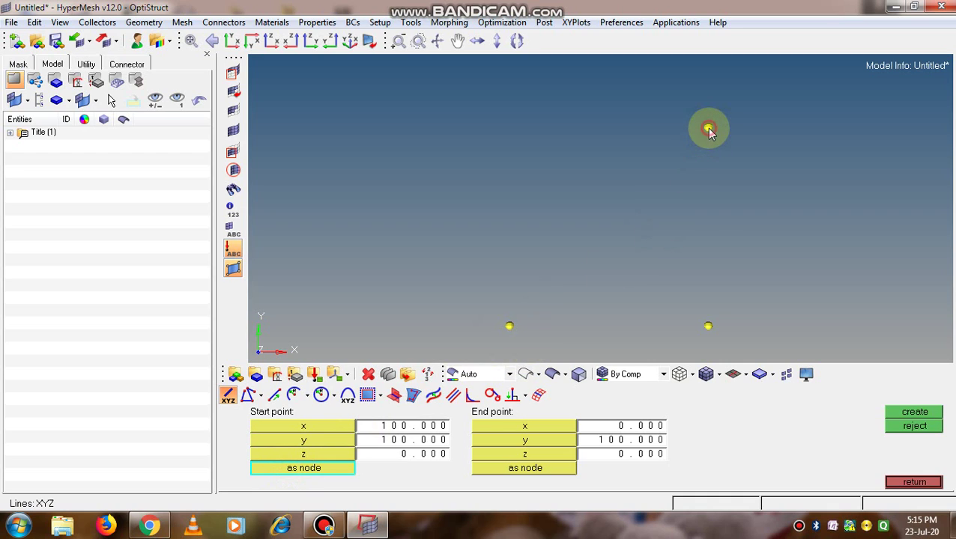
{"action": "left_click", "coordinate": [526, 469]}
{"action": "left_click", "coordinate": [709, 325]}
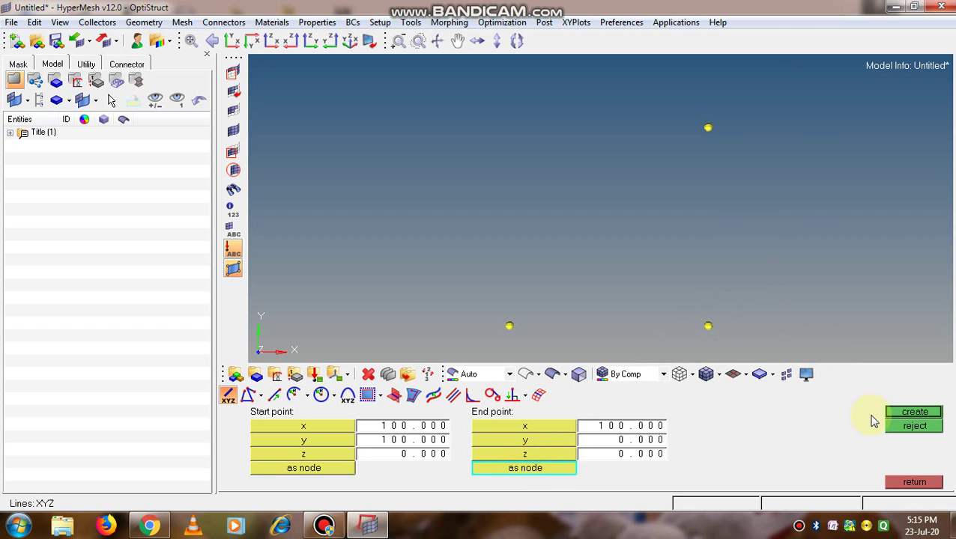
{"action": "left_click", "coordinate": [909, 413]}
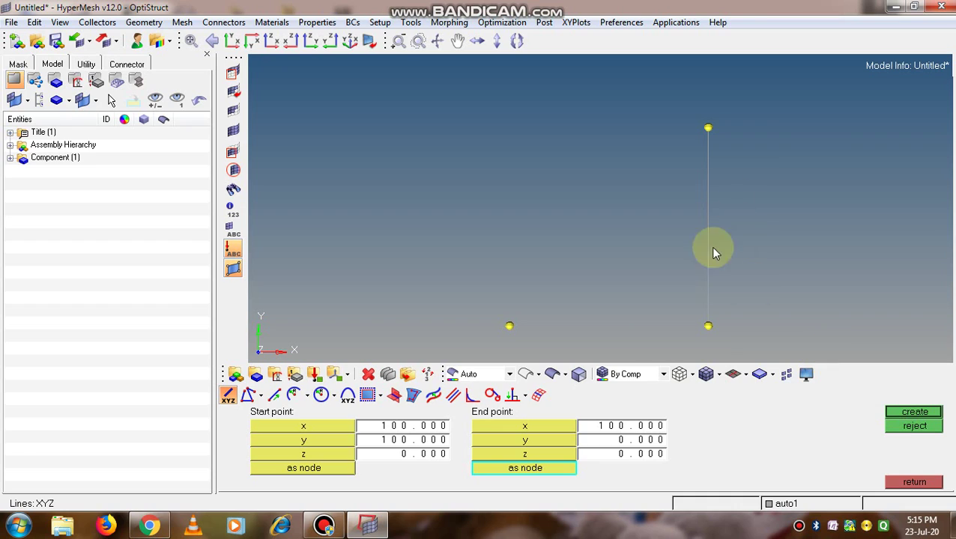
Step: Try to create a horizontal line between the origin node and the node at (100, 0, 0)
{"action": "left_click", "coordinate": [299, 468]}
{"action": "left_click", "coordinate": [309, 472]}
{"action": "left_click", "coordinate": [508, 328]}
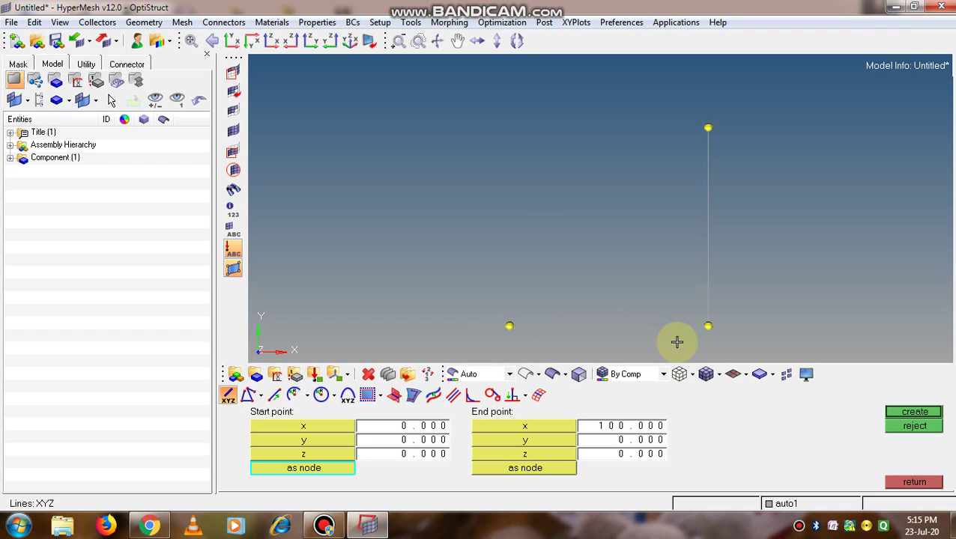
{"action": "left_click", "coordinate": [708, 326]}
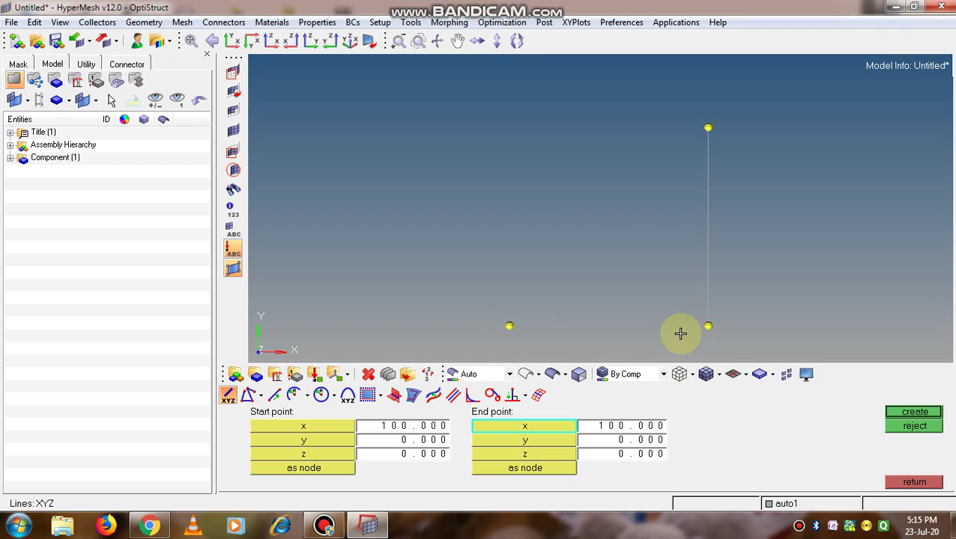
{"action": "left_click", "coordinate": [892, 412]}
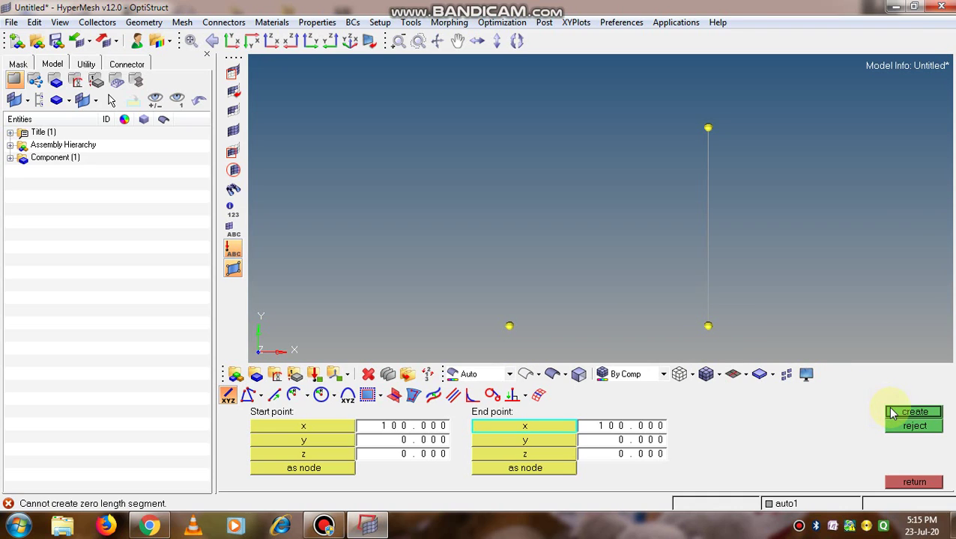
Step: Create a horizontal line from the origin node to the node at (100, 0, 0)
{"action": "scroll", "coordinate": [659, 320], "scroll_direction": "down", "scroll_amount": 4}
{"action": "scroll", "coordinate": [645, 329], "scroll_direction": "up", "scroll_amount": 4}
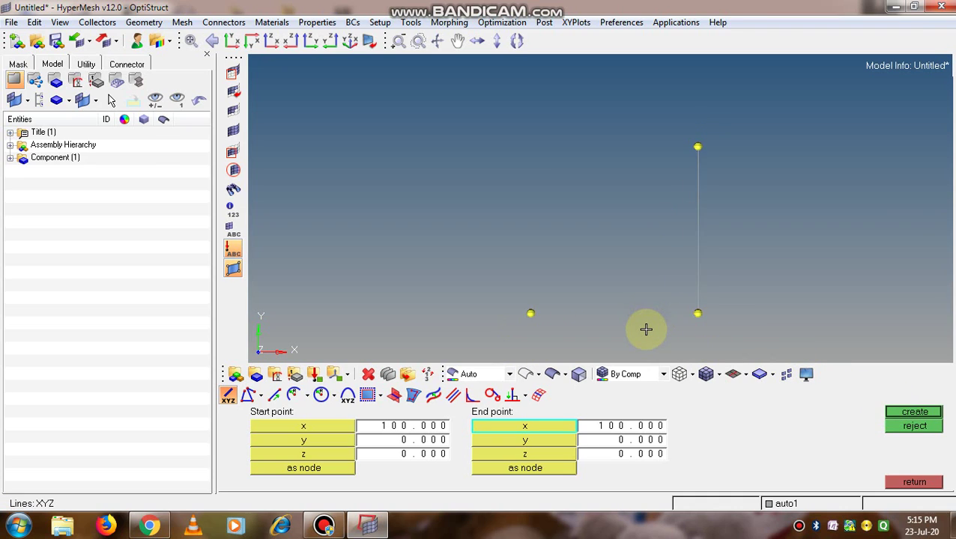
{"action": "scroll", "coordinate": [644, 329], "scroll_direction": "down", "scroll_amount": 3}
{"action": "left_click", "coordinate": [301, 468]}
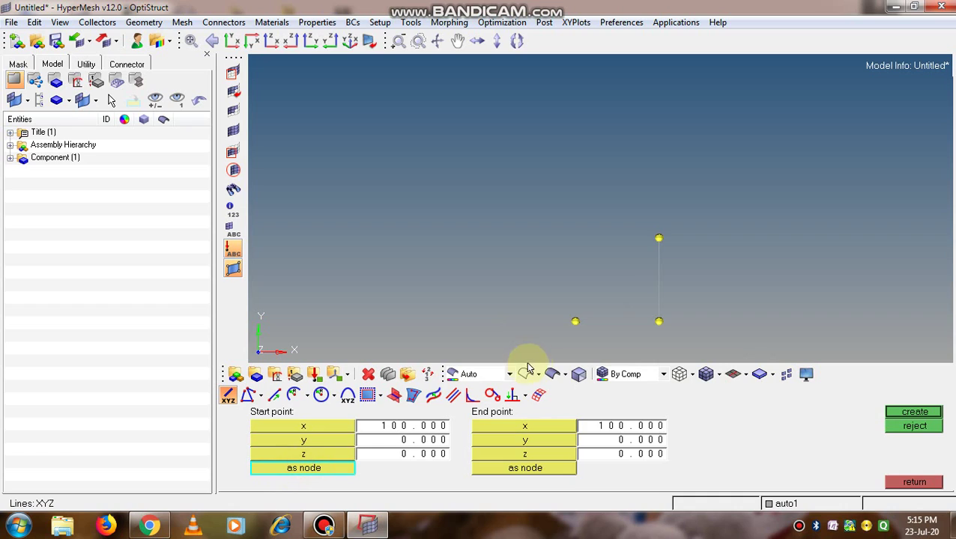
{"action": "left_click", "coordinate": [575, 321]}
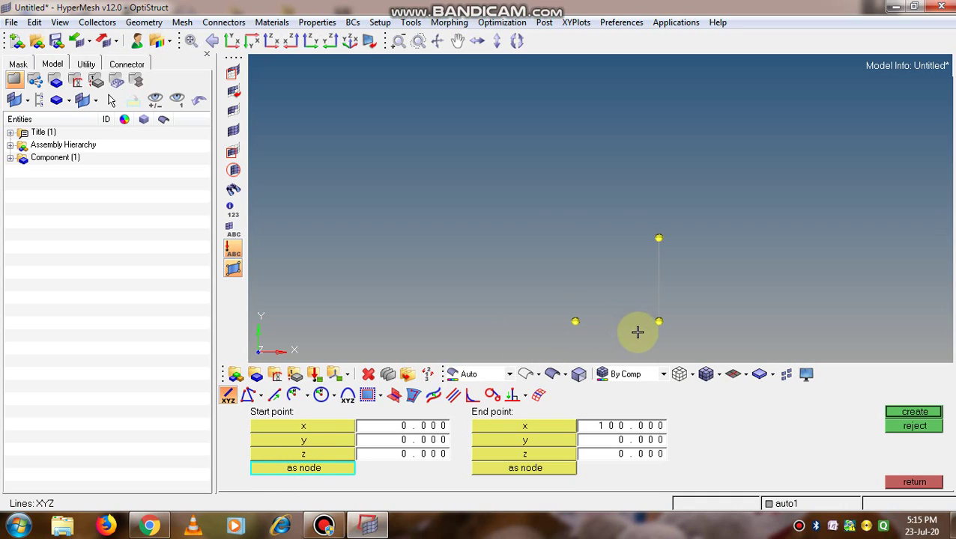
{"action": "left_click", "coordinate": [568, 471]}
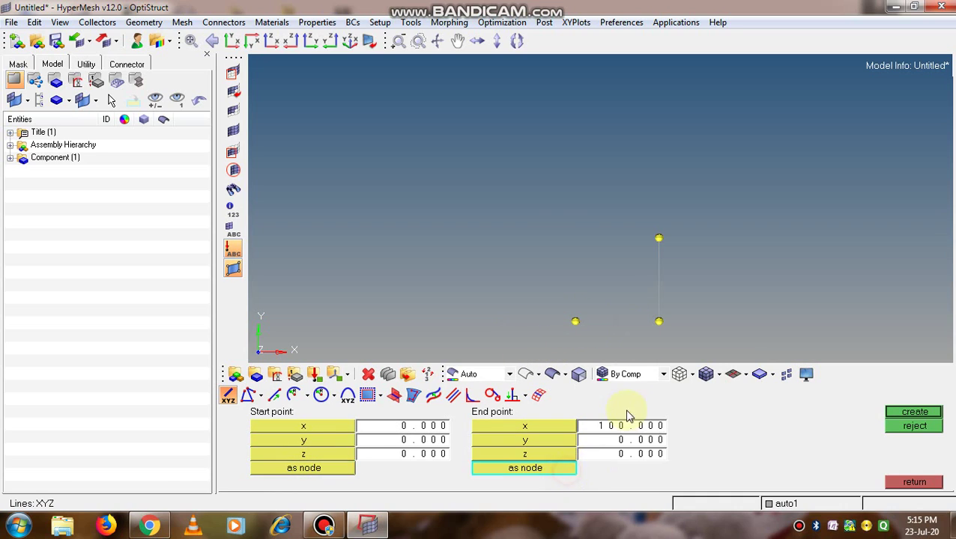
{"action": "middle_click", "coordinate": [660, 323]}
Step: Try to create a diagonal line between the origin node and the node at (100, 100, 0)
{"action": "left_click", "coordinate": [305, 471]}
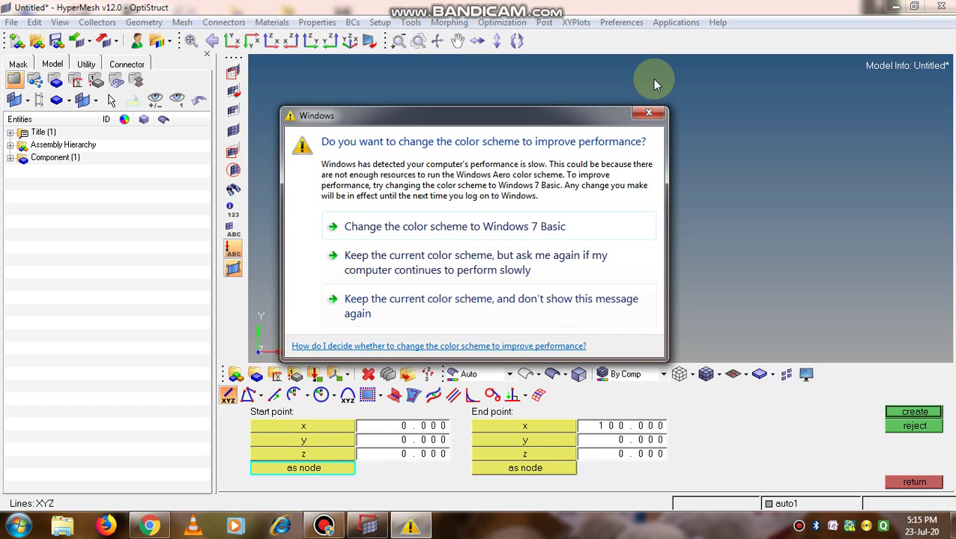
{"action": "left_click", "coordinate": [648, 115]}
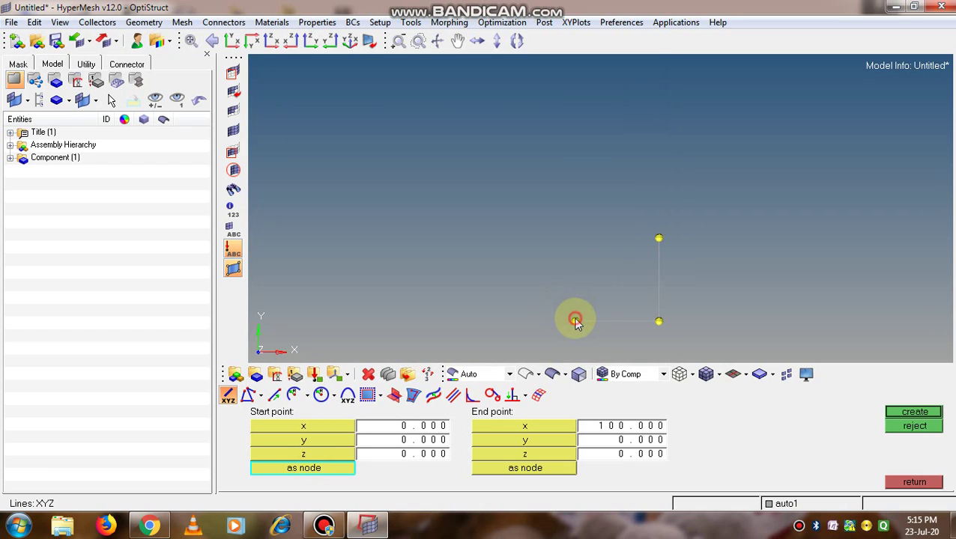
{"action": "left_click", "coordinate": [658, 239]}
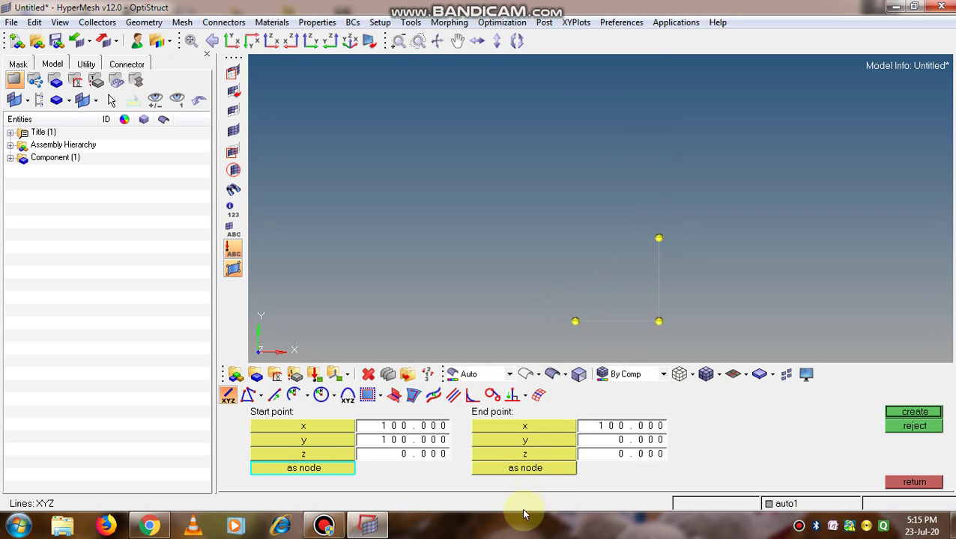
{"action": "left_click", "coordinate": [525, 468]}
{"action": "left_click", "coordinate": [645, 250]}
{"action": "left_click", "coordinate": [654, 238]}
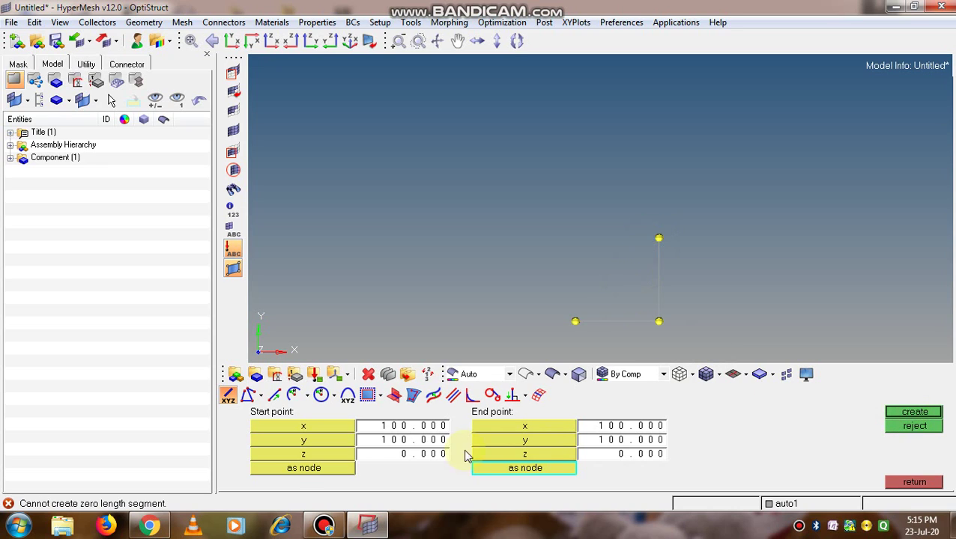
Step: Create the diagonal line from the origin node to the node at (100, 100, 0), closing the triangle
{"action": "left_click", "coordinate": [297, 468]}
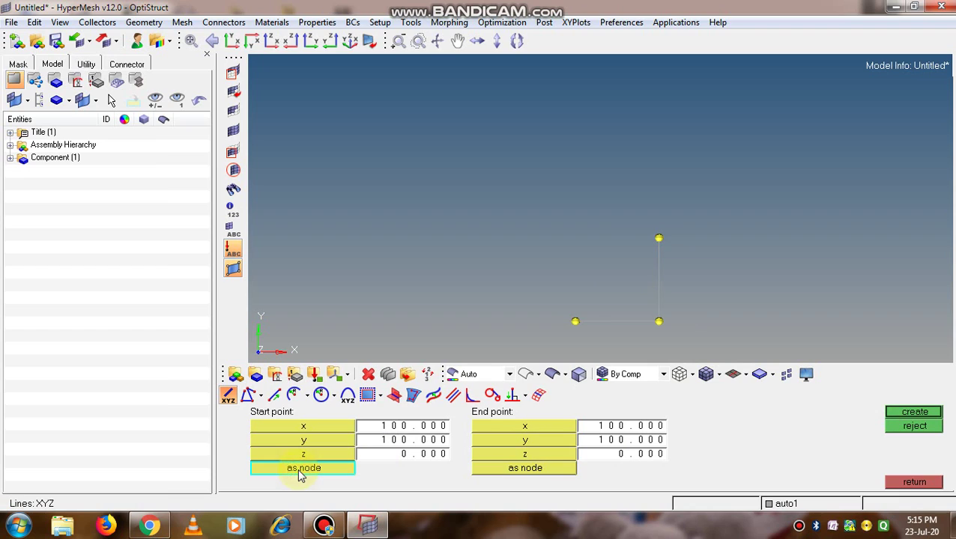
{"action": "left_click", "coordinate": [575, 321]}
{"action": "left_click", "coordinate": [542, 468]}
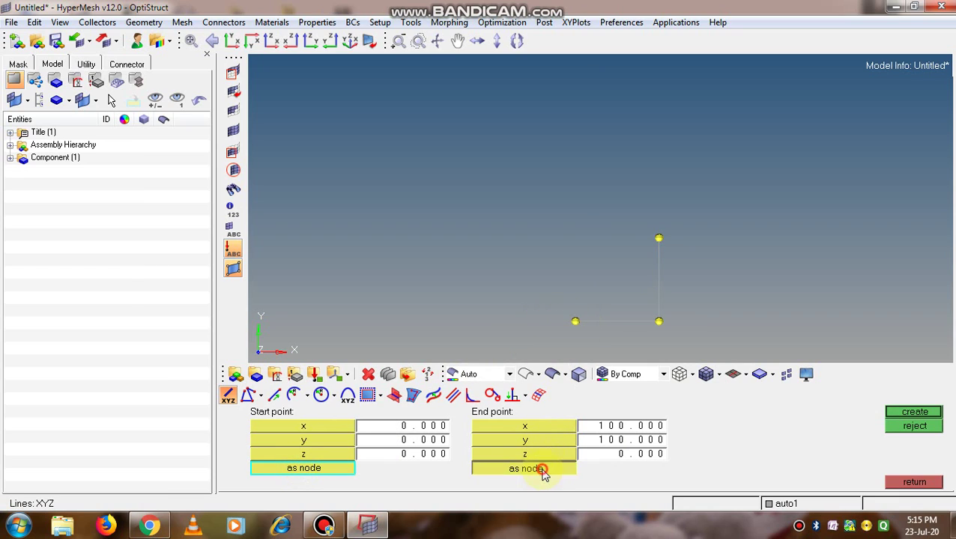
{"action": "left_click", "coordinate": [658, 239]}
{"action": "left_click", "coordinate": [658, 240]}
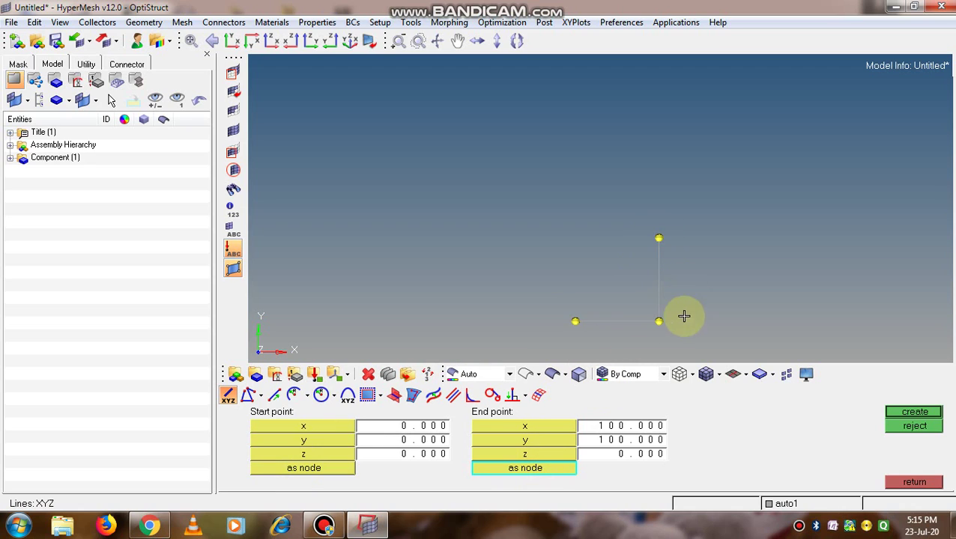
{"action": "left_click", "coordinate": [914, 412]}
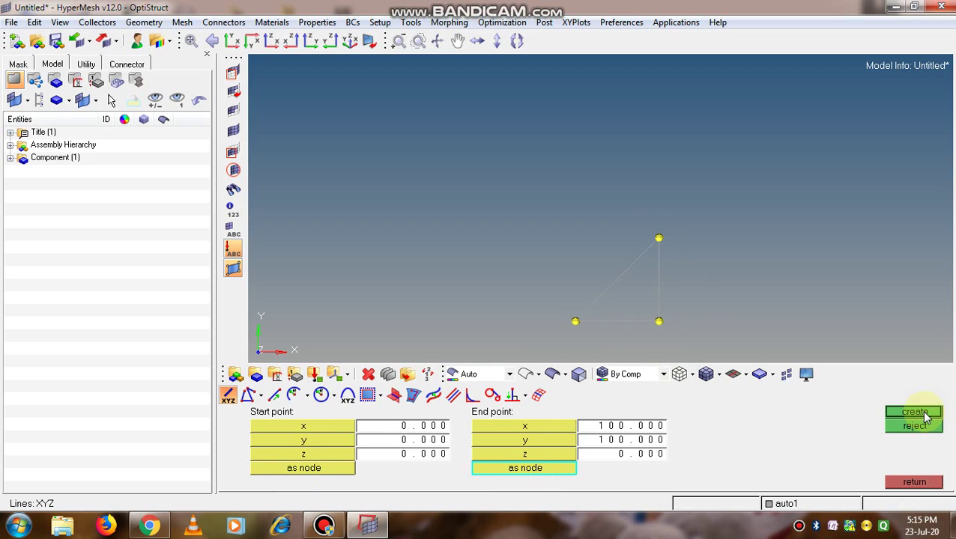
Step: Leave line creation and create an isotropic material named Steel1 with the MAT1 card image, keeping card editing upon creation enabled
{"action": "scroll", "coordinate": [689, 298], "scroll_direction": "down", "scroll_amount": 2}
{"action": "scroll", "coordinate": [648, 326], "scroll_direction": "up", "scroll_amount": 3}
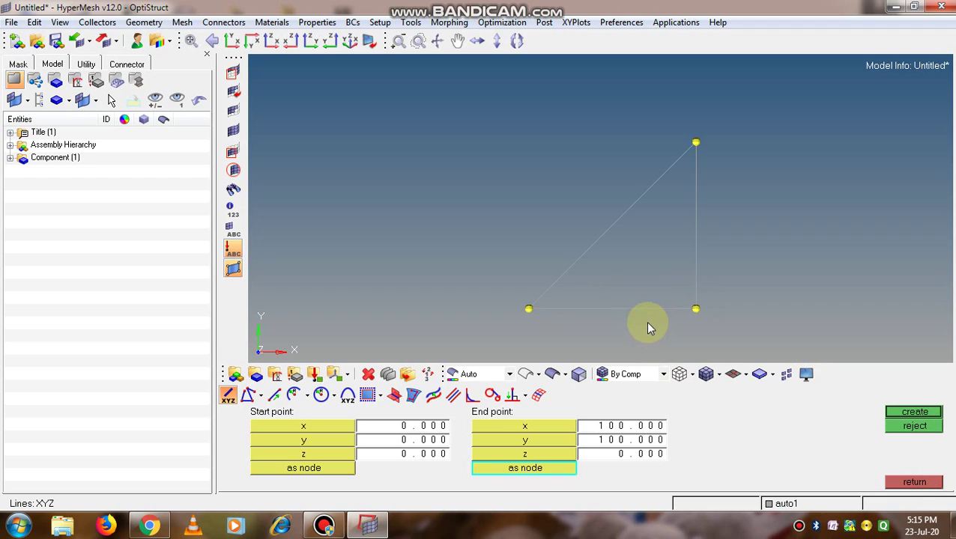
{"action": "left_click", "coordinate": [914, 481]}
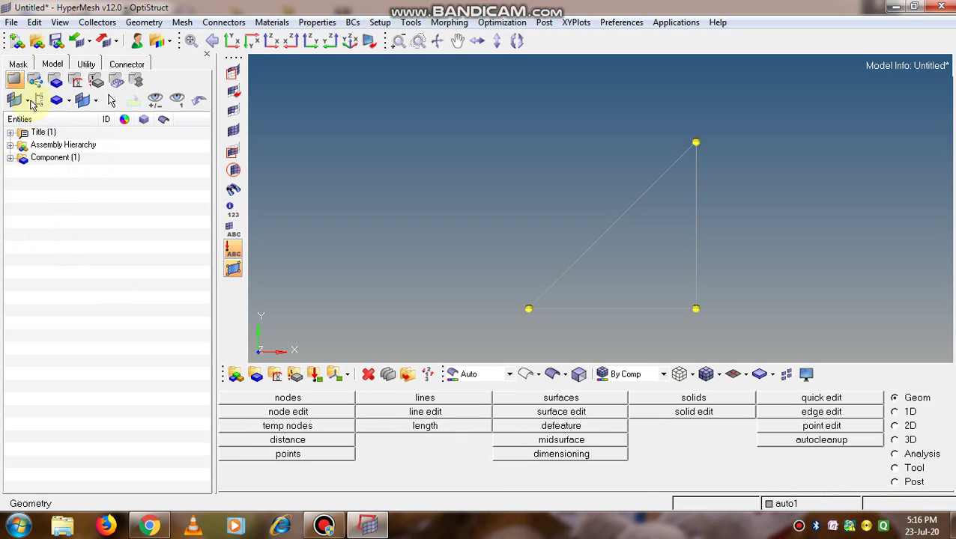
{"action": "right_click", "coordinate": [29, 190]}
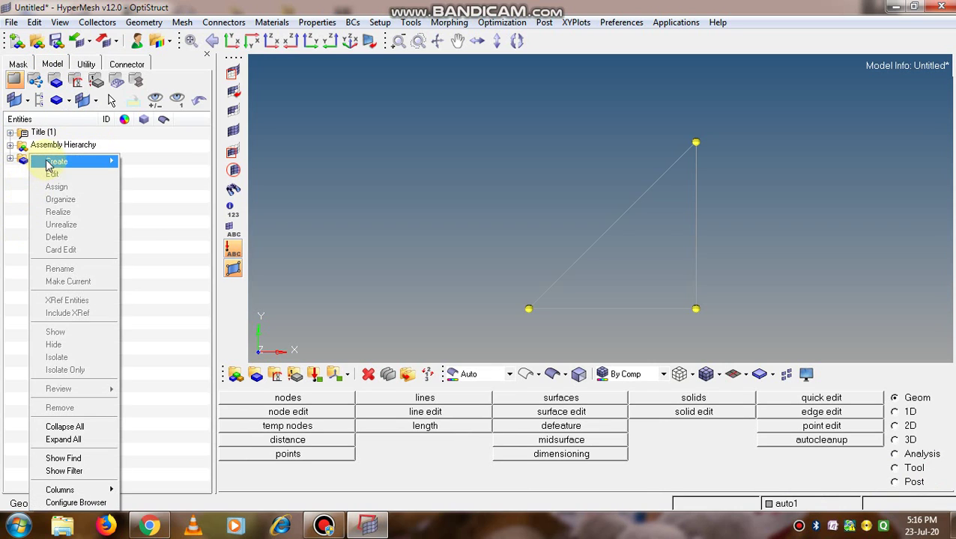
{"action": "mouse_move", "coordinate": [51, 162]}
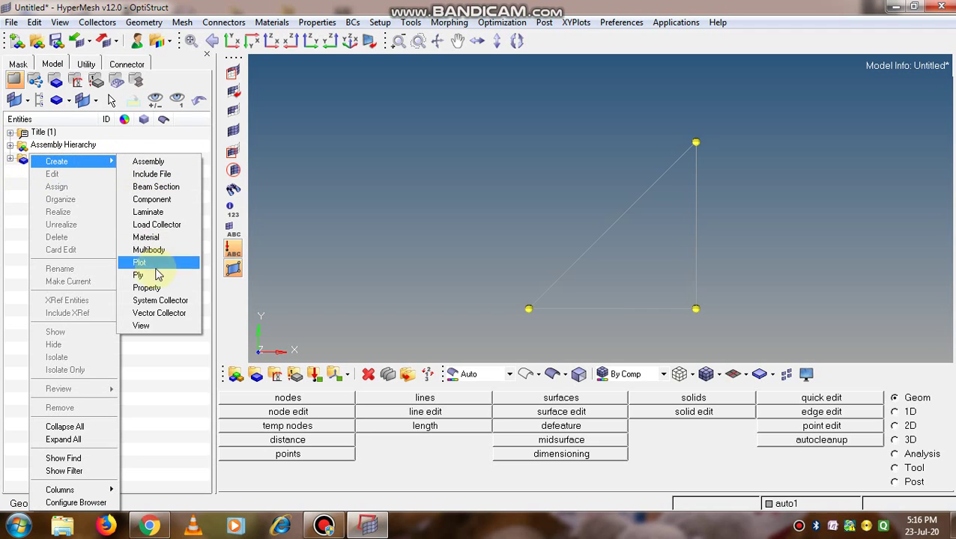
{"action": "left_click", "coordinate": [166, 238]}
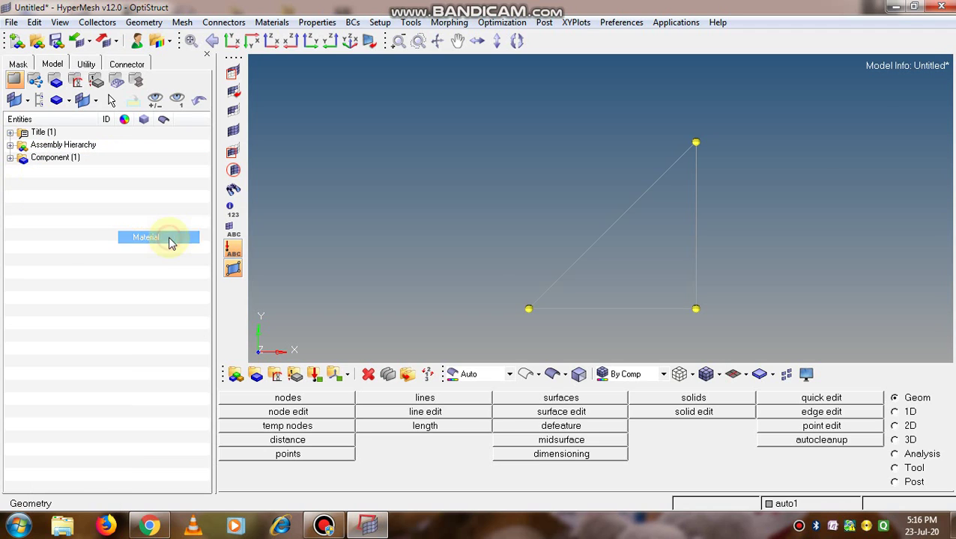
{"action": "left_click", "coordinate": [358, 116]}
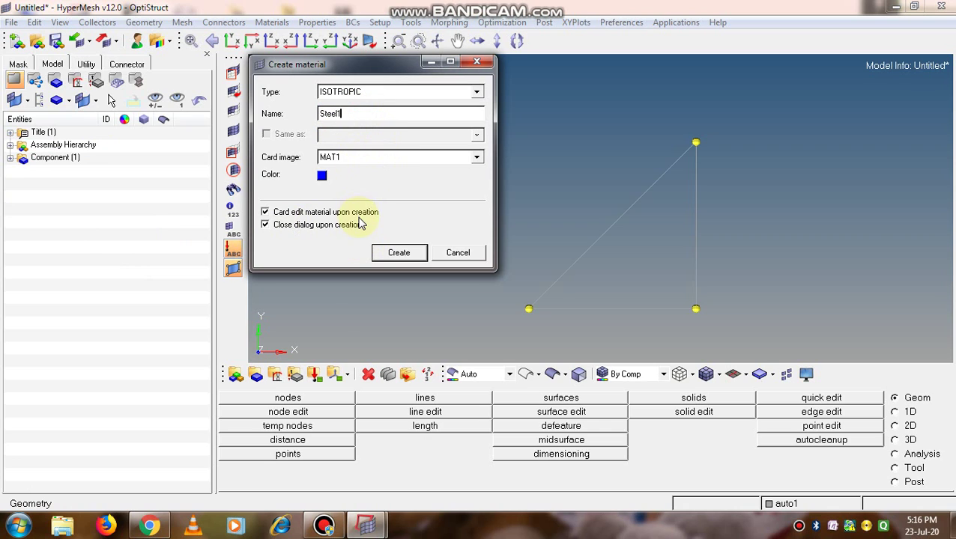
{"action": "left_click", "coordinate": [388, 257]}
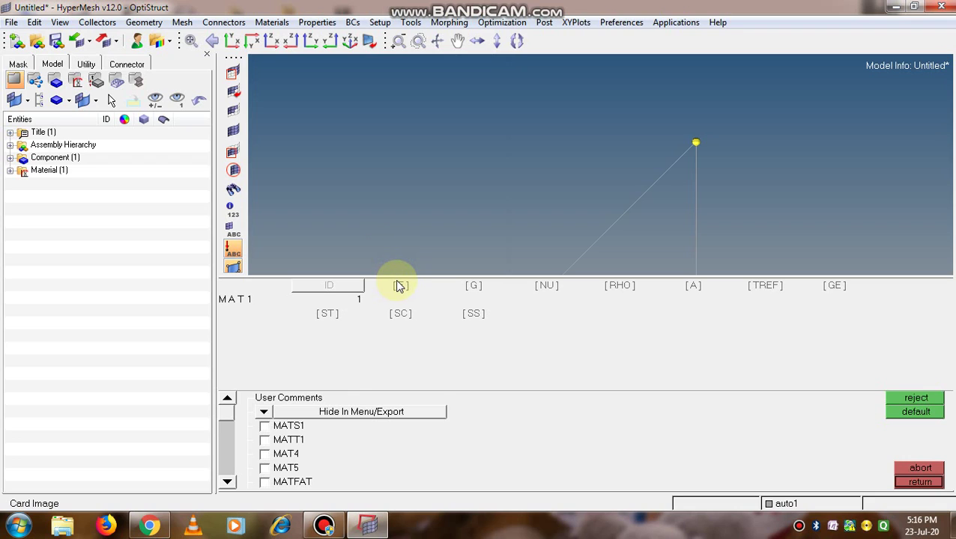
Step: Define Steel1's elastic modulus E as 2.1e+05 and Poisson's ratio NU as 0.300, and finish the card edit
{"action": "left_click", "coordinate": [400, 286]}
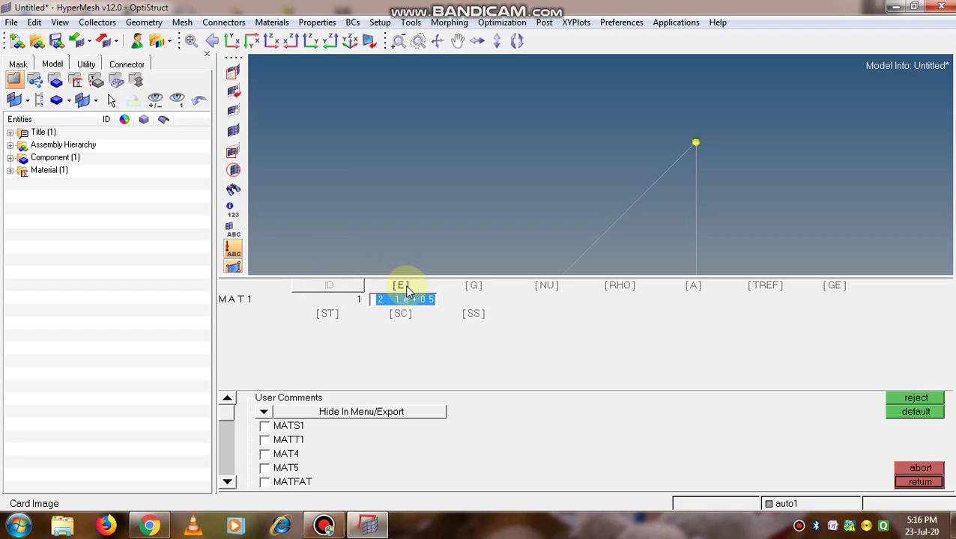
{"action": "left_click", "coordinate": [544, 287]}
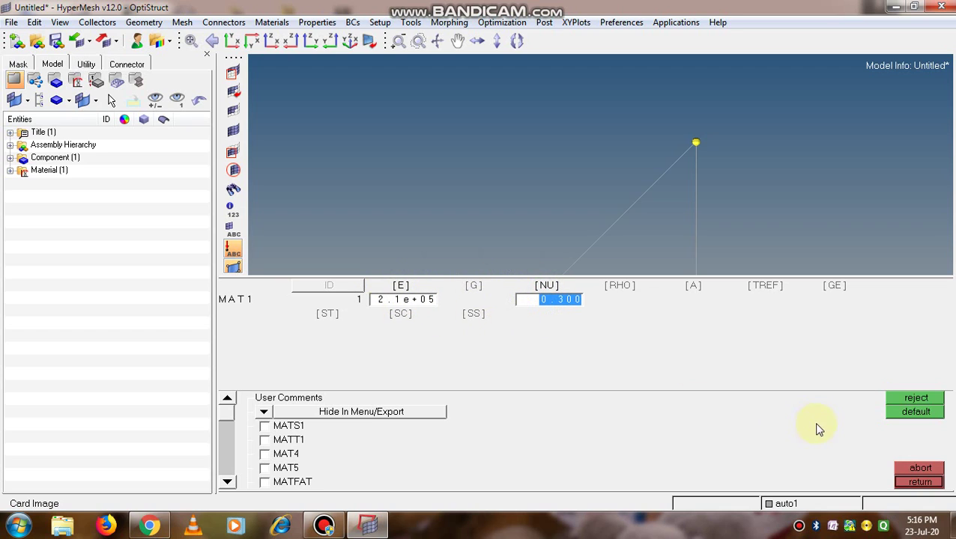
{"action": "left_click", "coordinate": [555, 339]}
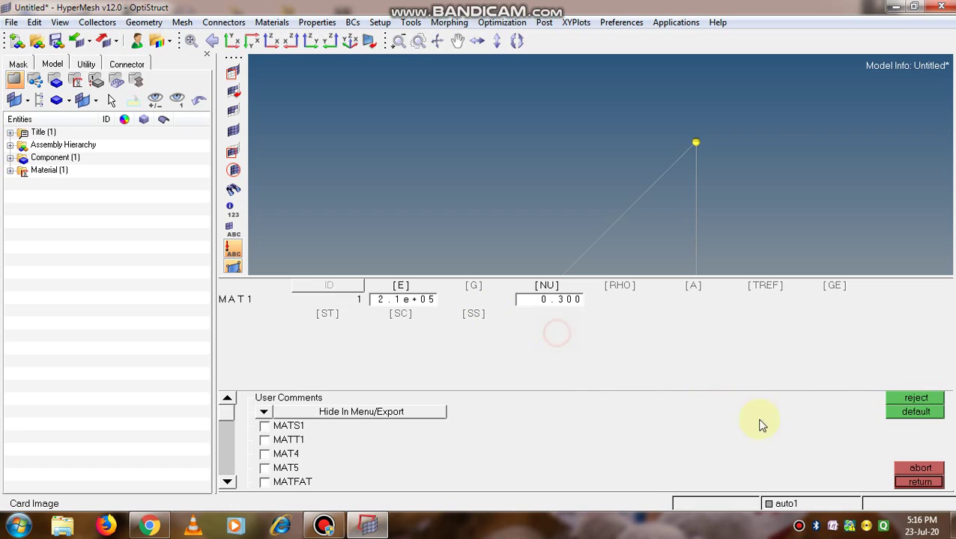
{"action": "left_click", "coordinate": [919, 483]}
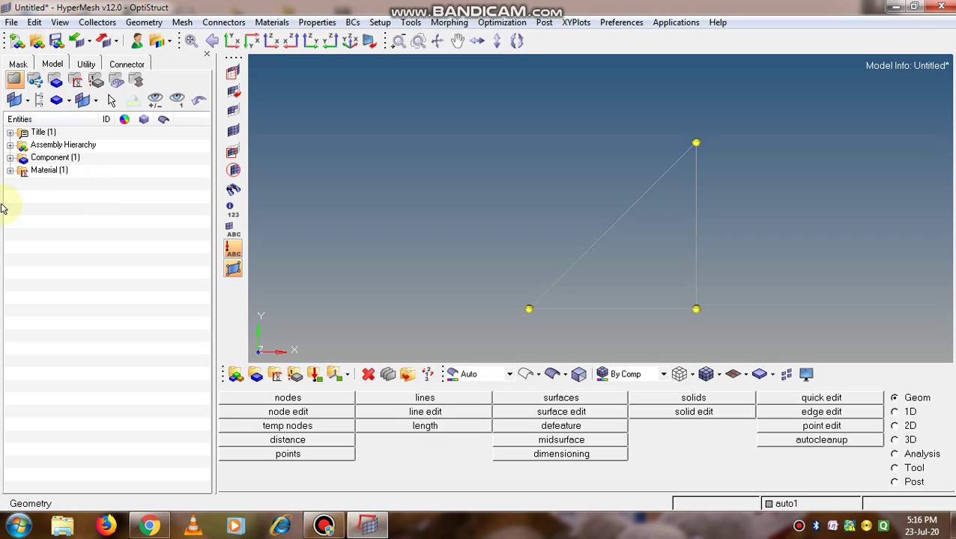
{"action": "left_click", "coordinate": [40, 206]}
{"action": "right_click", "coordinate": [41, 207]}
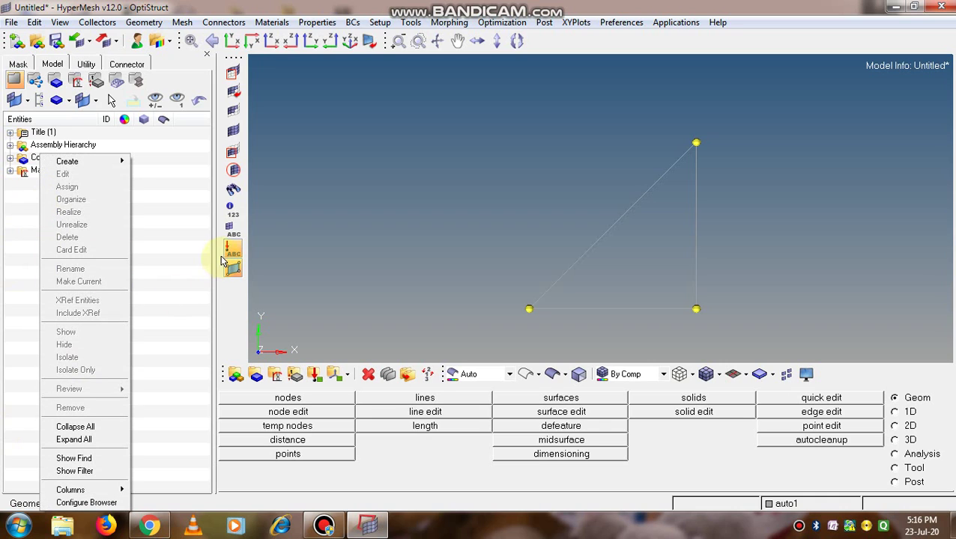
{"action": "left_click", "coordinate": [894, 412]}
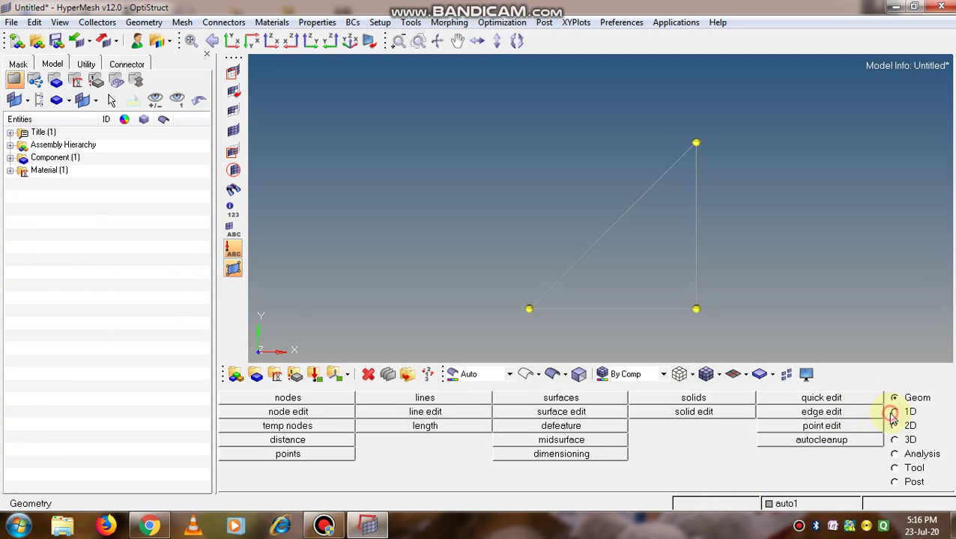
Step: Create a thinwalled box standard beam section from the HYPER BEAM library using HyperBeam
{"action": "left_click", "coordinate": [894, 413]}
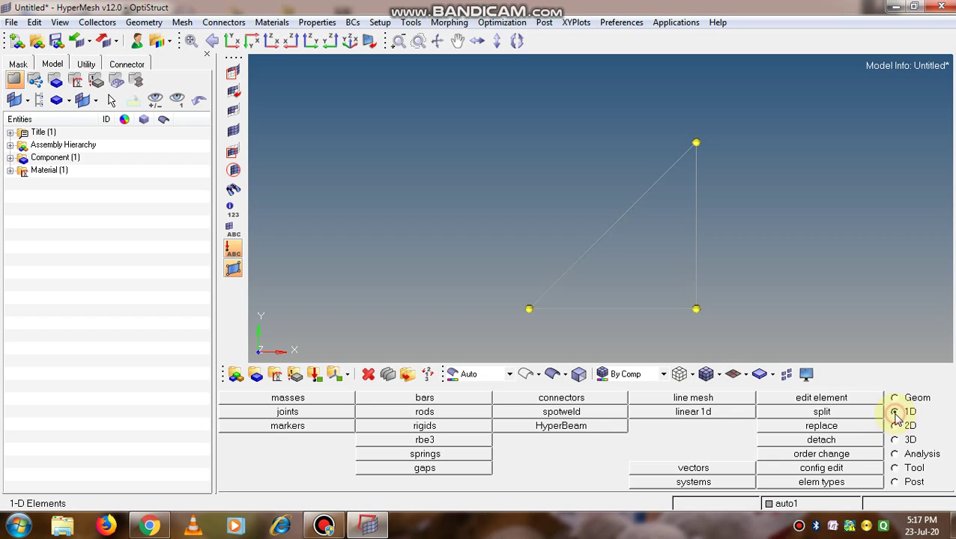
{"action": "left_click", "coordinate": [604, 427]}
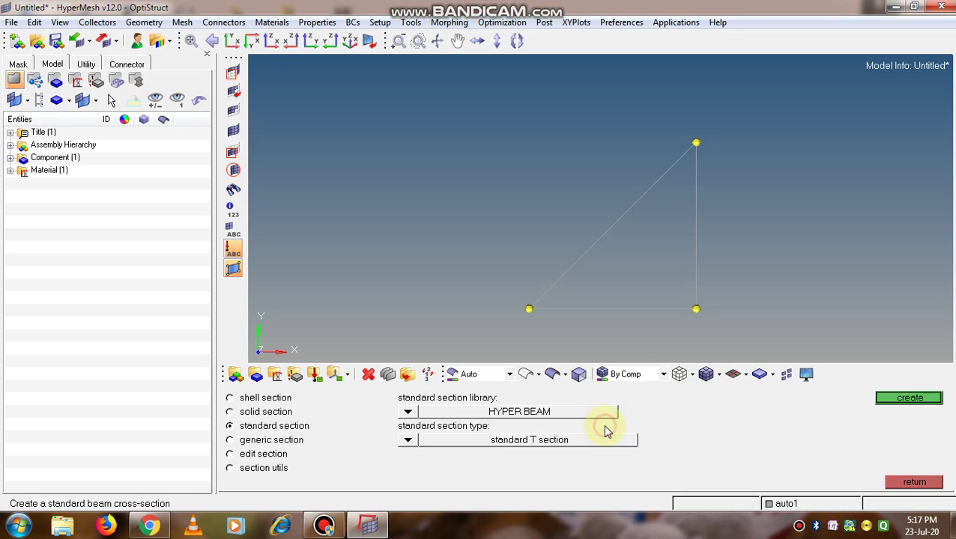
{"action": "left_click", "coordinate": [407, 441]}
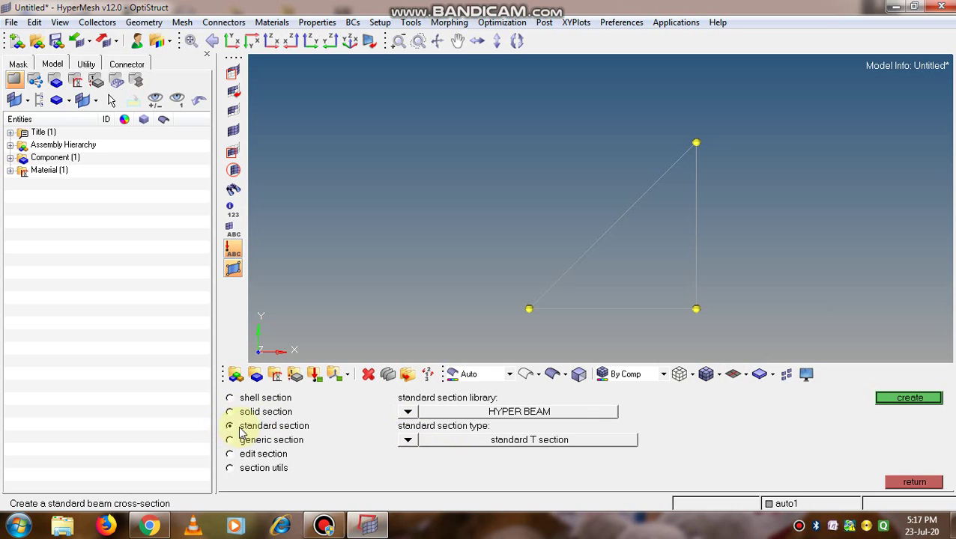
{"action": "left_click", "coordinate": [409, 442]}
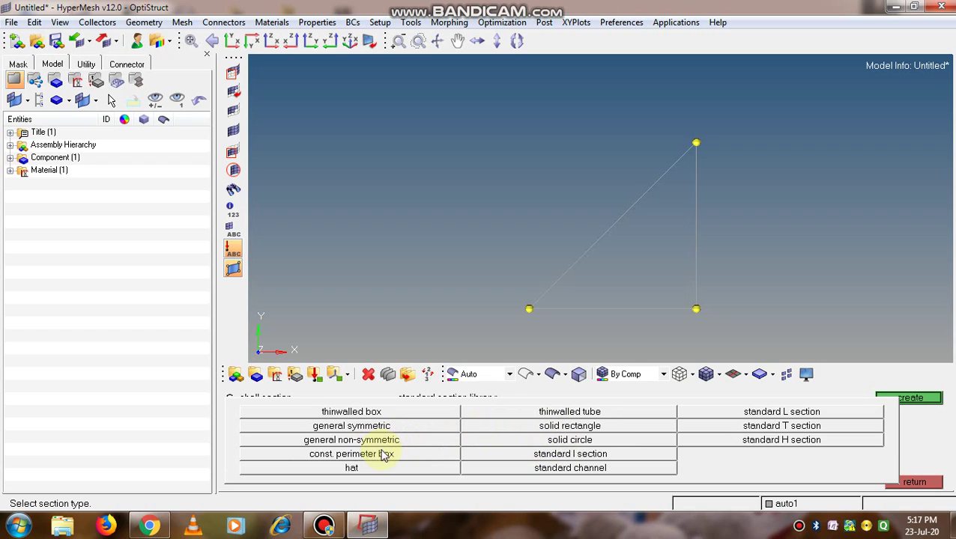
{"action": "left_click", "coordinate": [383, 413]}
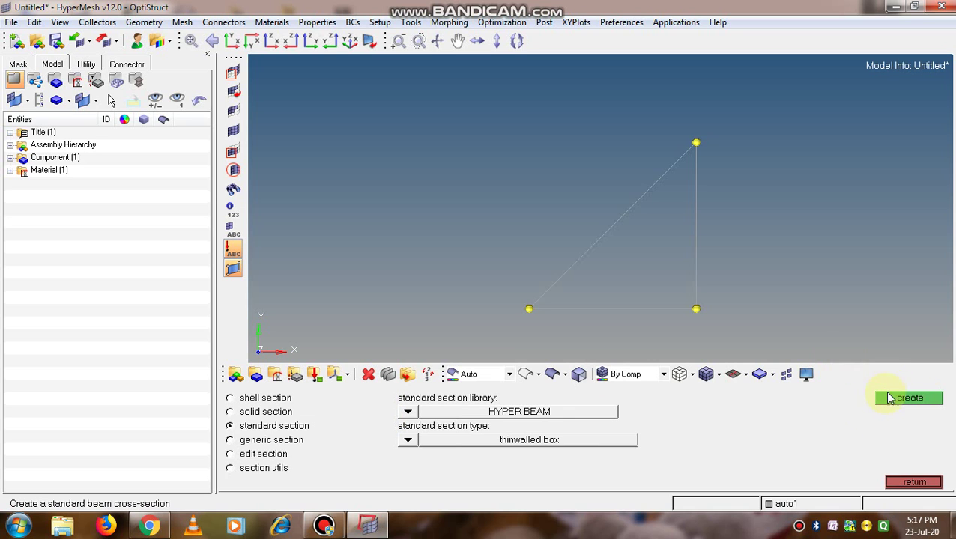
{"action": "left_click", "coordinate": [907, 399]}
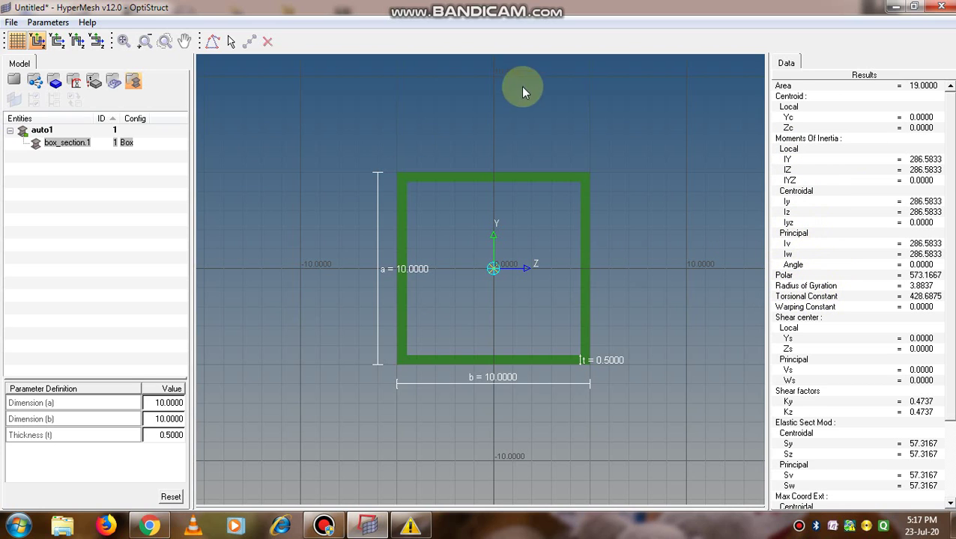
Step: Review the box section's dimensions a and b and its thickness, and return to the model view
{"action": "left_click", "coordinate": [155, 405]}
{"action": "left_click", "coordinate": [154, 421]}
{"action": "left_click", "coordinate": [154, 434]}
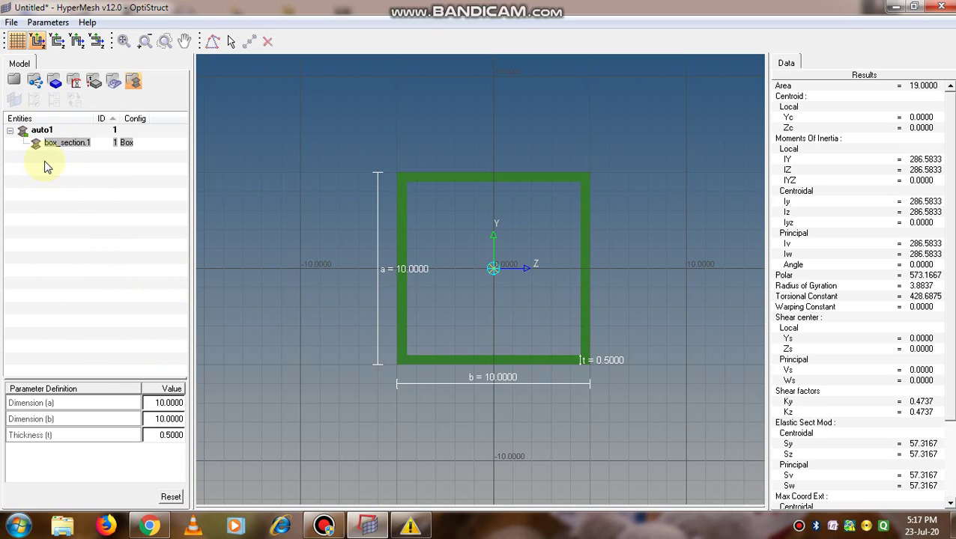
{"action": "left_click", "coordinate": [12, 82]}
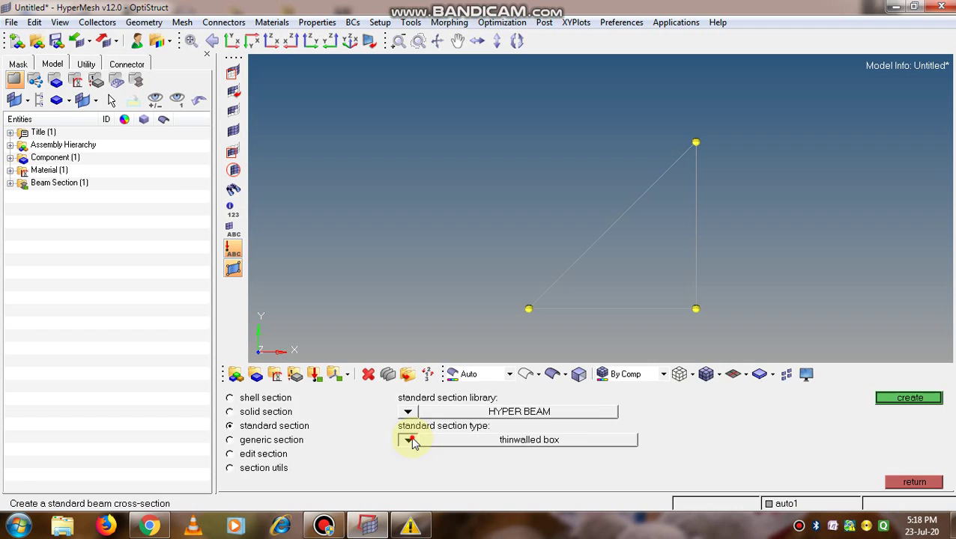
Step: Create a solid circle standard beam section from the HYPER BEAM library and return to the model view
{"action": "left_click", "coordinate": [409, 440]}
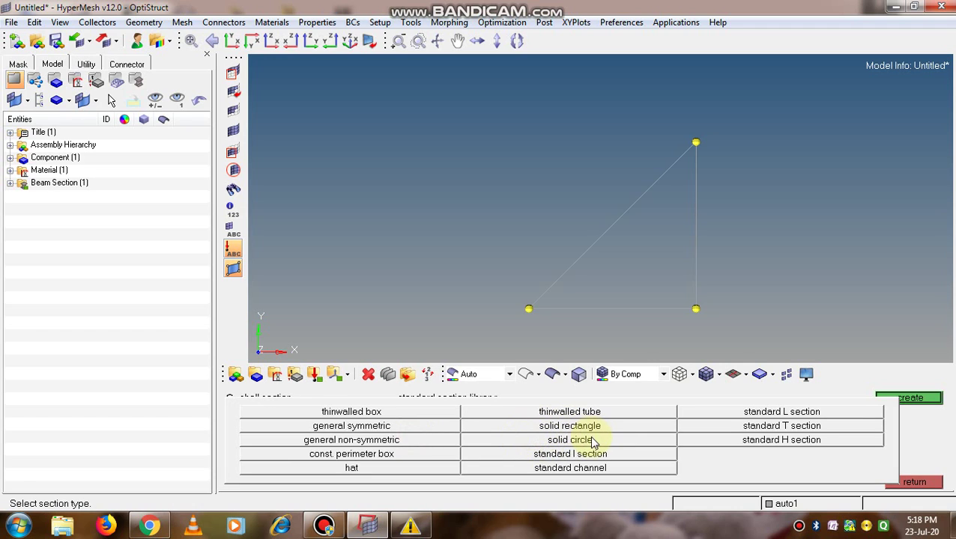
{"action": "left_click", "coordinate": [582, 442]}
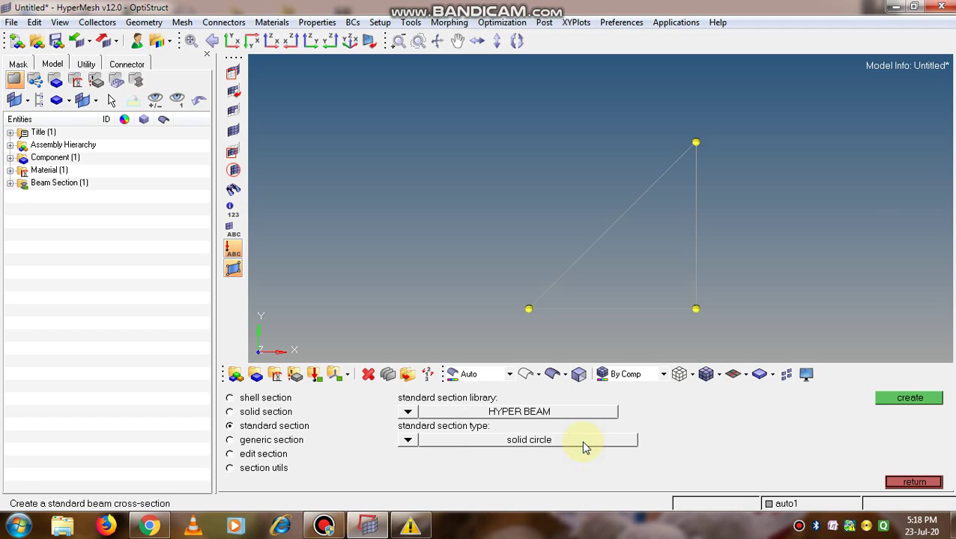
{"action": "left_click", "coordinate": [931, 398]}
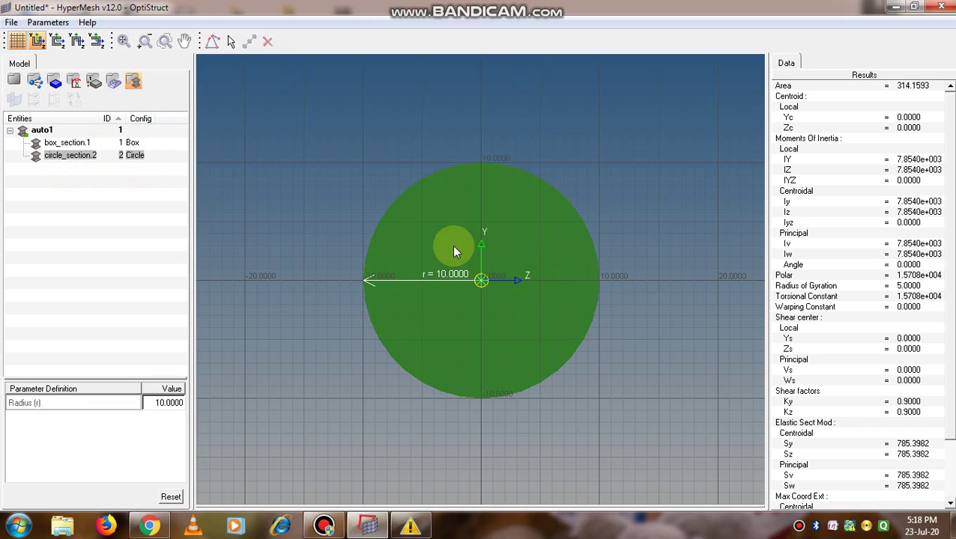
{"action": "left_click", "coordinate": [16, 84]}
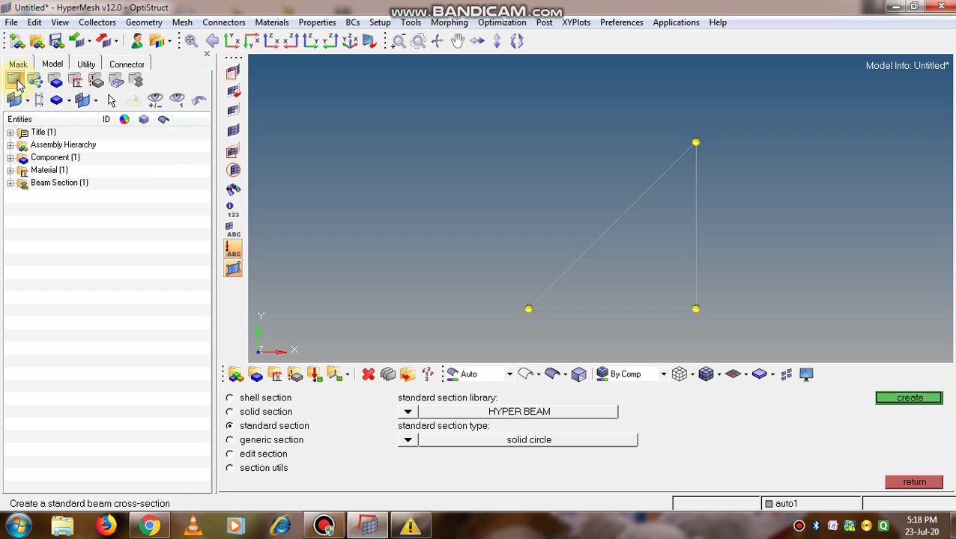
Step: Expand the material and beam section entities, and start a new property of type 1D
{"action": "left_click", "coordinate": [9, 183]}
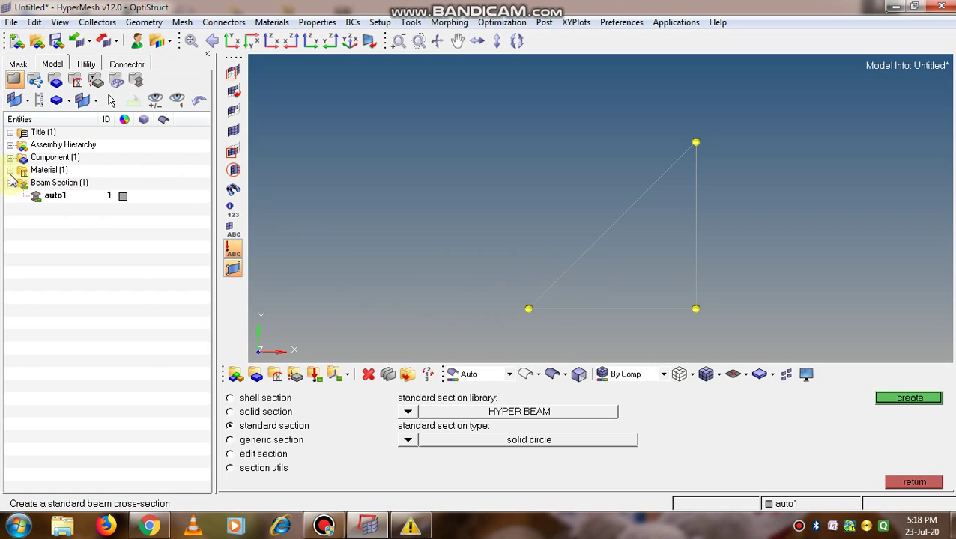
{"action": "left_click", "coordinate": [10, 170]}
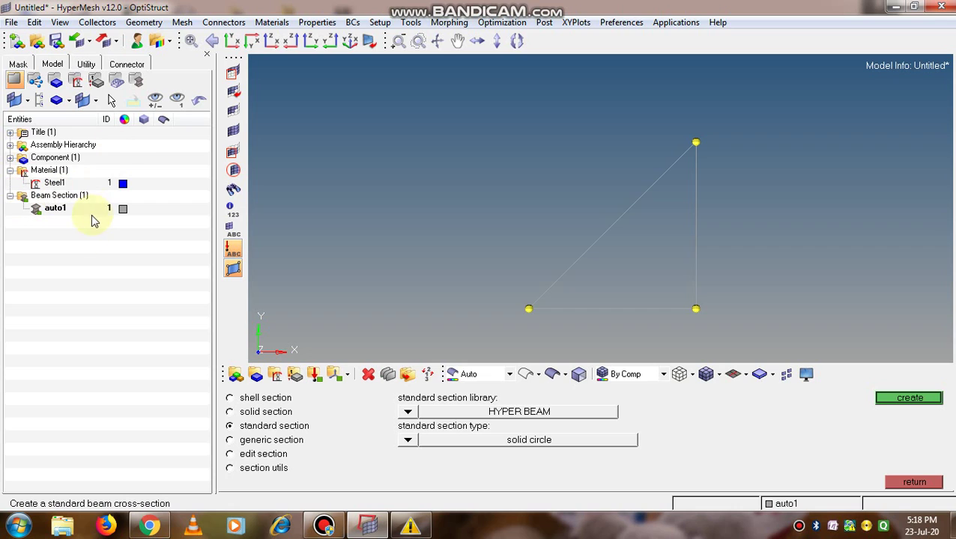
{"action": "right_click", "coordinate": [82, 247]}
{"action": "mouse_move", "coordinate": [153, 165]}
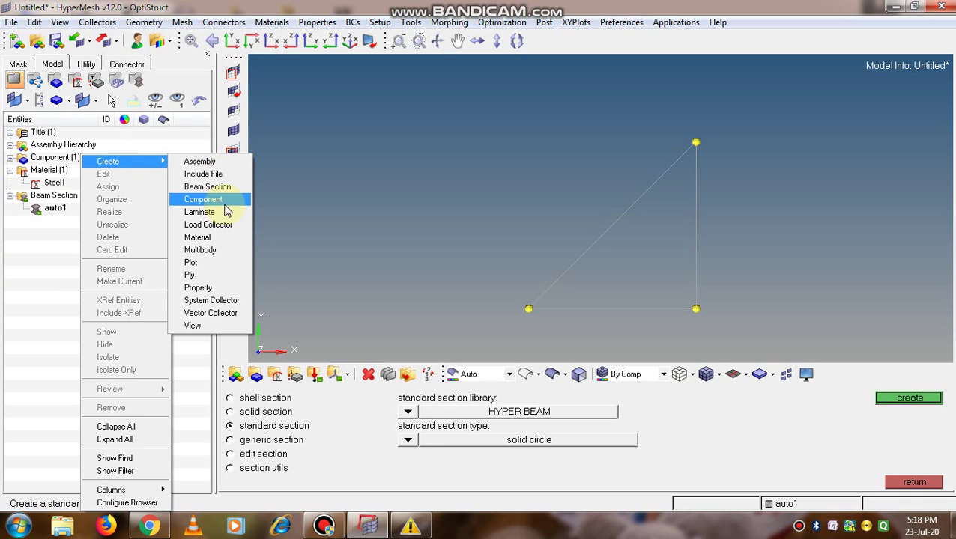
{"action": "left_click", "coordinate": [216, 291]}
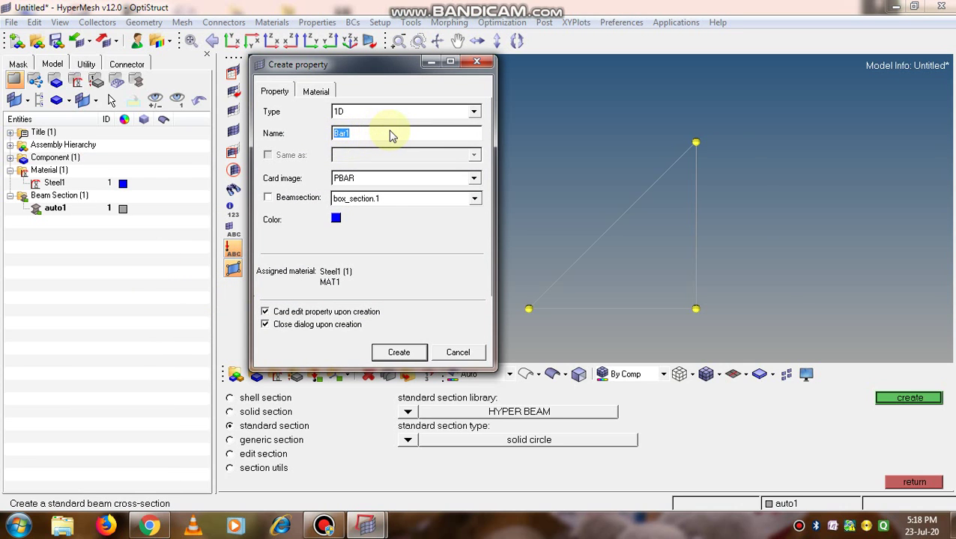
{"action": "left_click", "coordinate": [371, 113]}
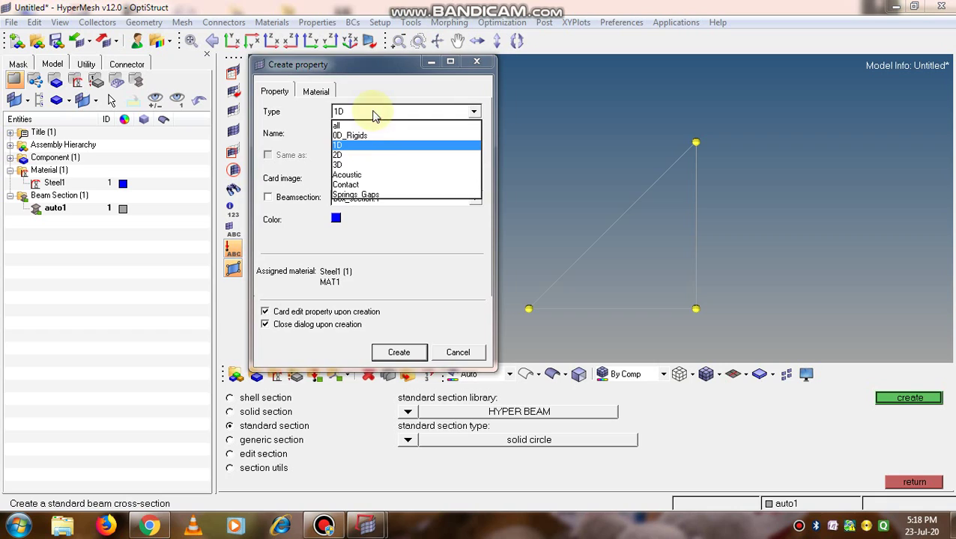
{"action": "left_click", "coordinate": [348, 146]}
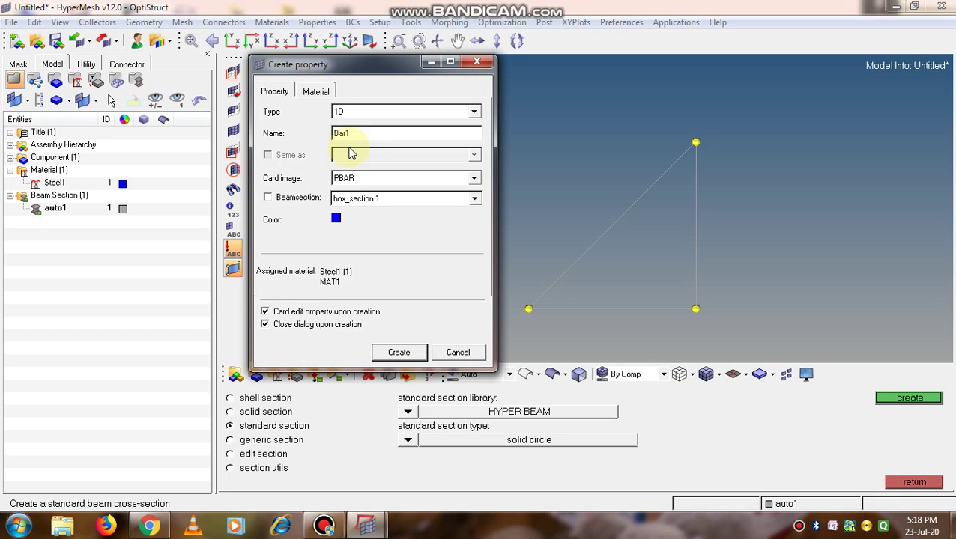
Step: Name the new 1D property Rod and set its card image to PROD
{"action": "left_click", "coordinate": [368, 138]}
{"action": "double_click", "coordinate": [354, 140]}
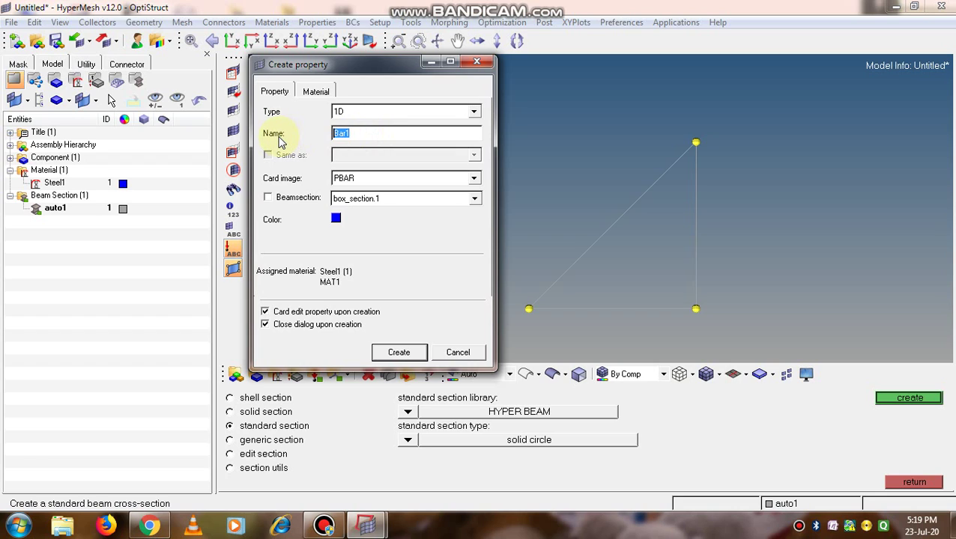
{"action": "type", "text": "Rod"}
{"action": "left_click", "coordinate": [425, 180]}
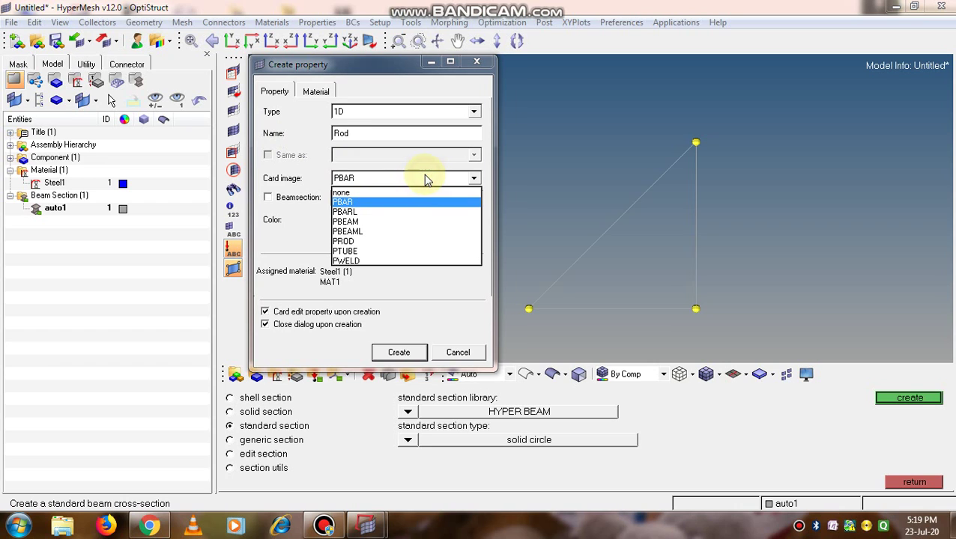
{"action": "left_click", "coordinate": [343, 244]}
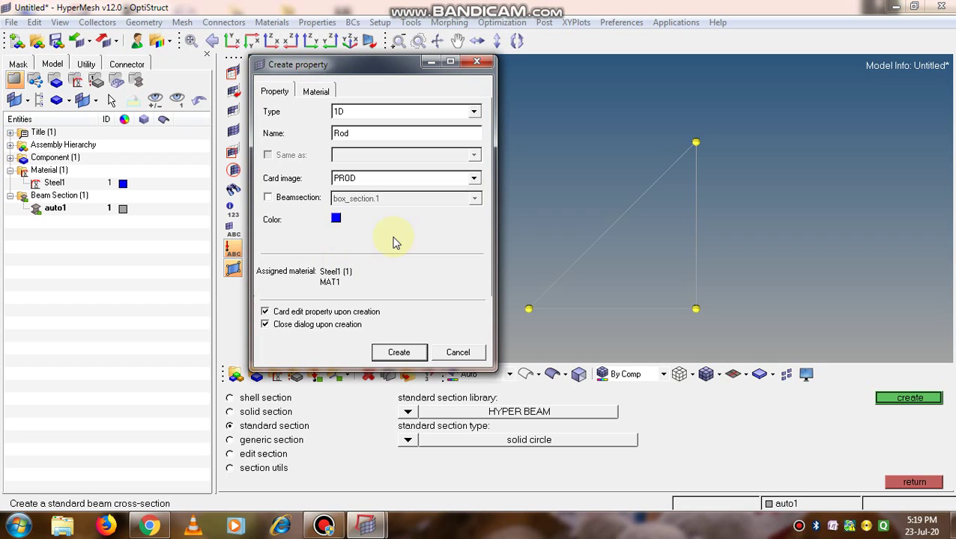
Step: Assign the beam section box_section.1 to the Rod property, create it, and close its card image
{"action": "left_click", "coordinate": [268, 198]}
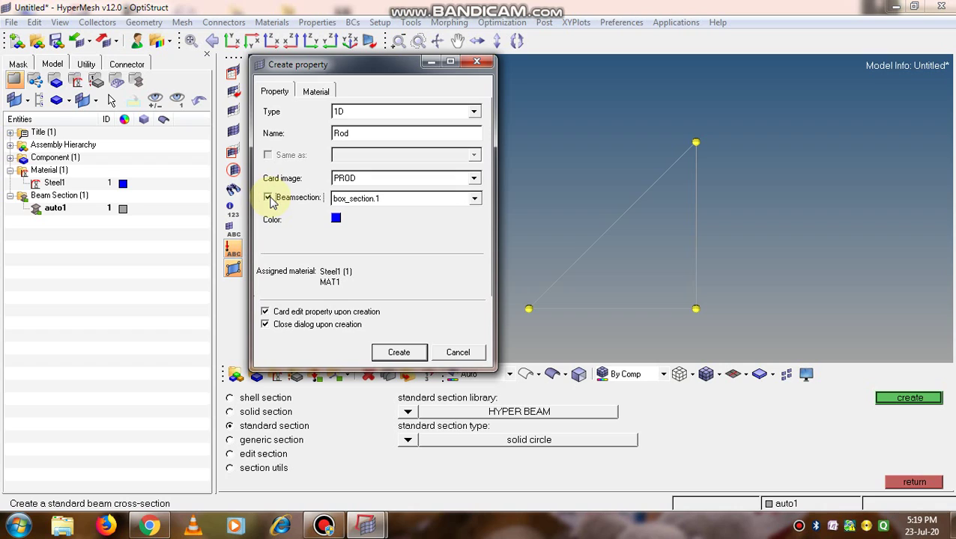
{"action": "left_click", "coordinate": [268, 197]}
{"action": "left_click", "coordinate": [268, 197]}
{"action": "left_click", "coordinate": [475, 199]}
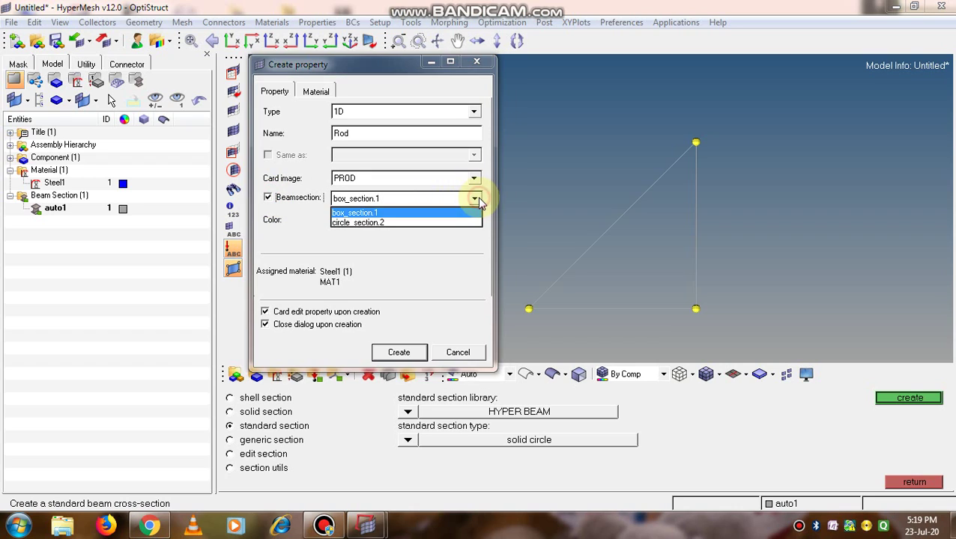
{"action": "left_click", "coordinate": [380, 214]}
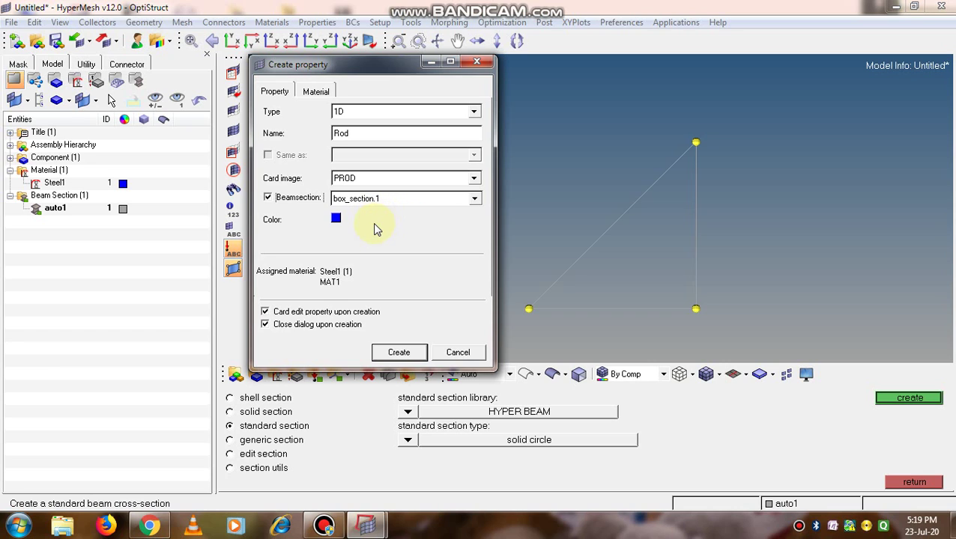
{"action": "left_click", "coordinate": [399, 355]}
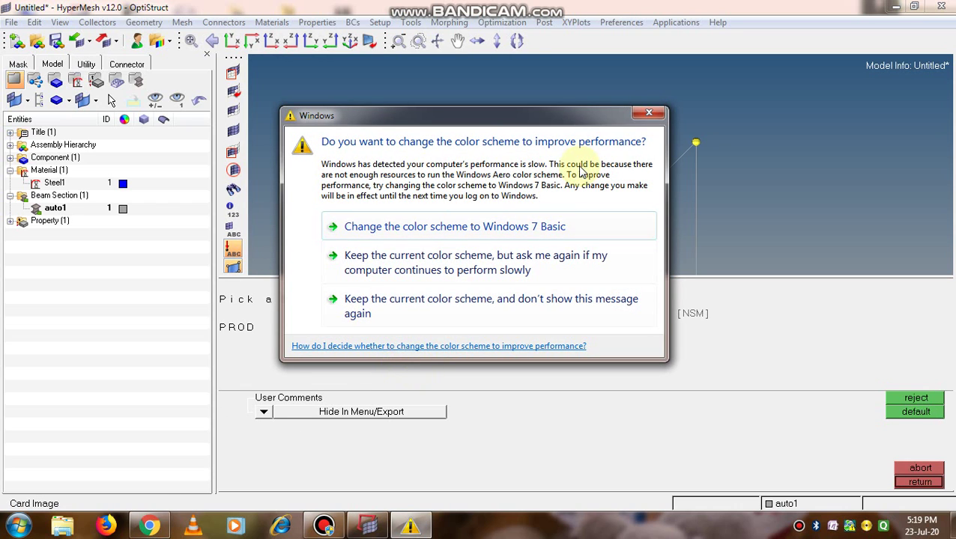
{"action": "left_click", "coordinate": [647, 114]}
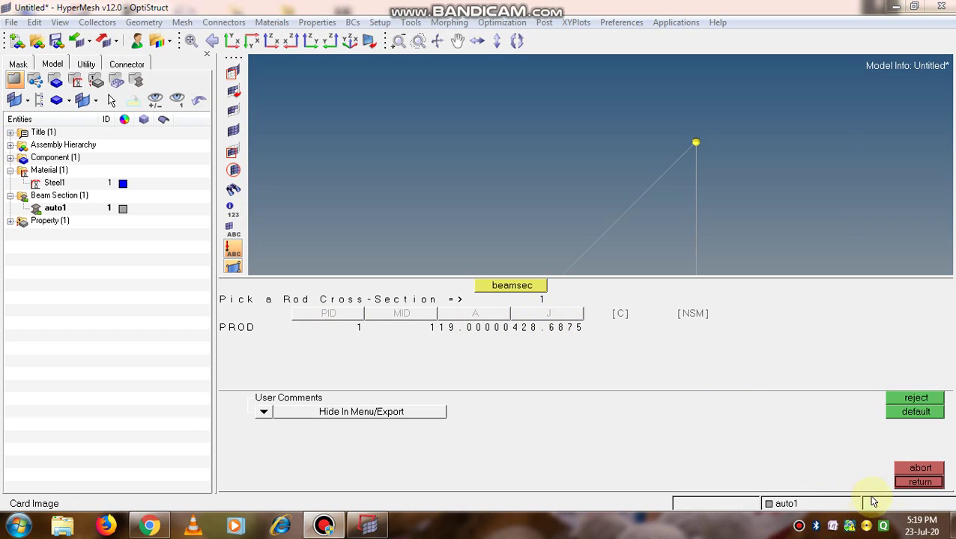
{"action": "left_click", "coordinate": [924, 484]}
{"action": "left_click", "coordinate": [919, 482]}
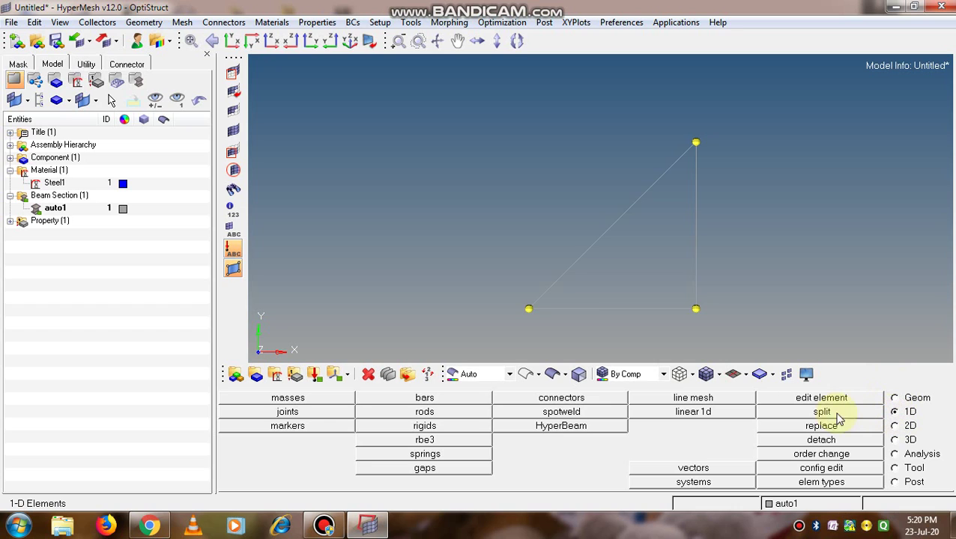
Step: Set up a line mesh on the triangle's horizontal line with the rod element configuration and the Rod property
{"action": "left_click", "coordinate": [724, 400]}
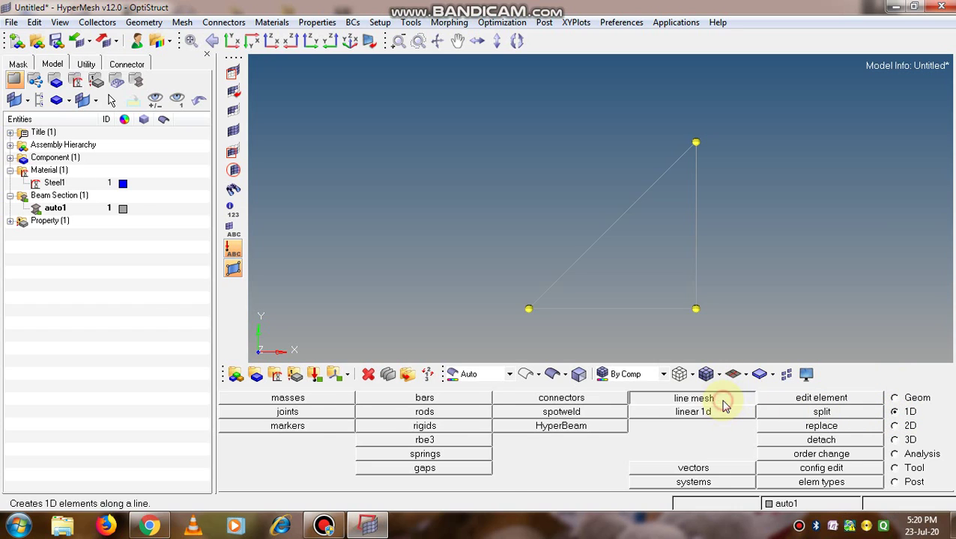
{"action": "left_click", "coordinate": [620, 309]}
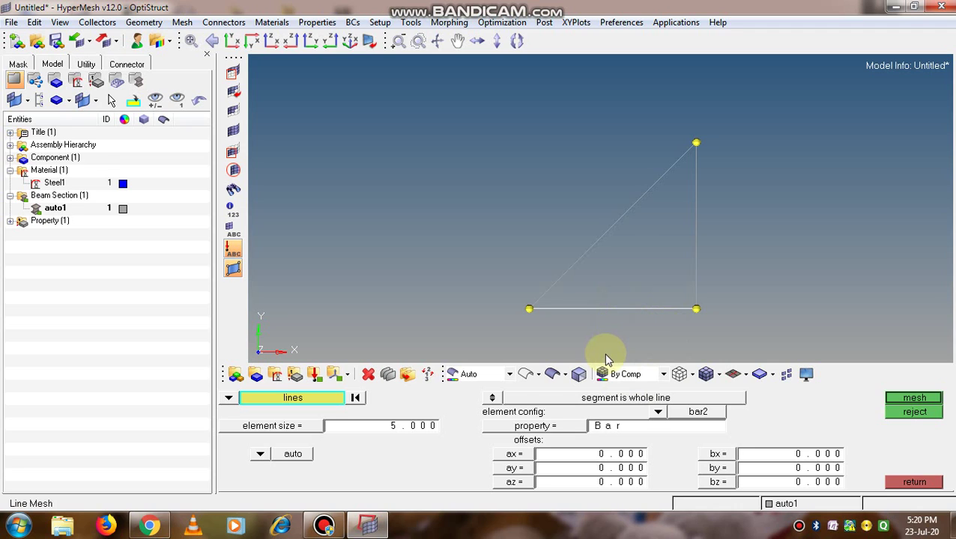
{"action": "left_click", "coordinate": [655, 413]}
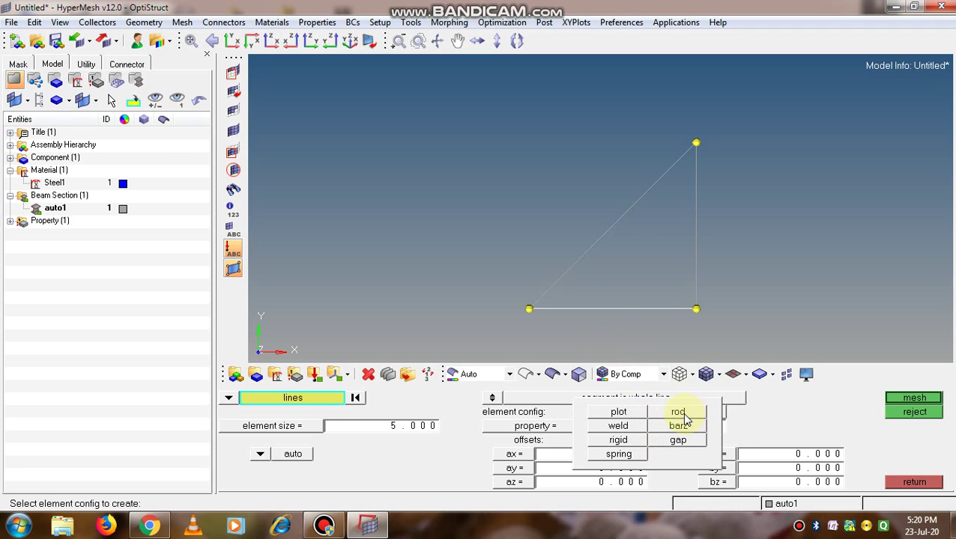
{"action": "left_click", "coordinate": [679, 425]}
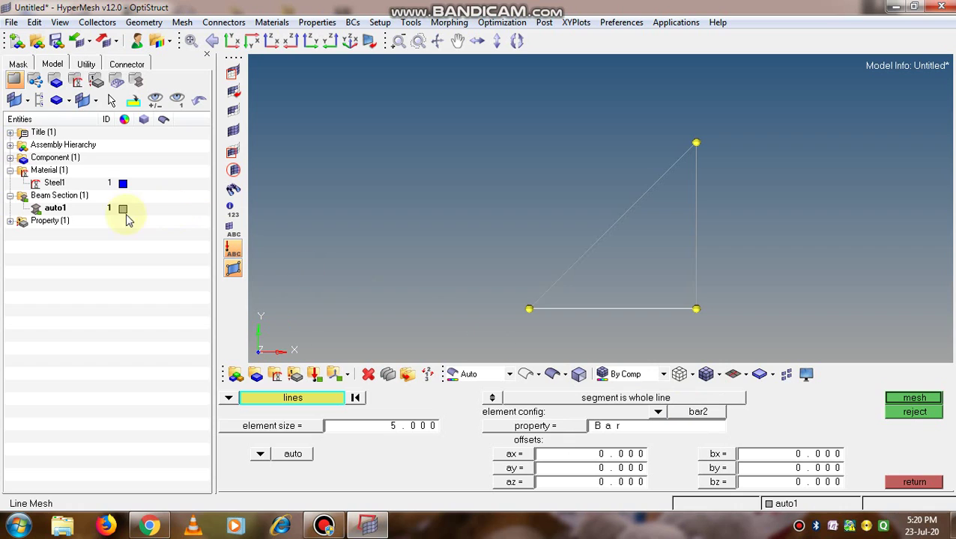
{"action": "left_click", "coordinate": [10, 222]}
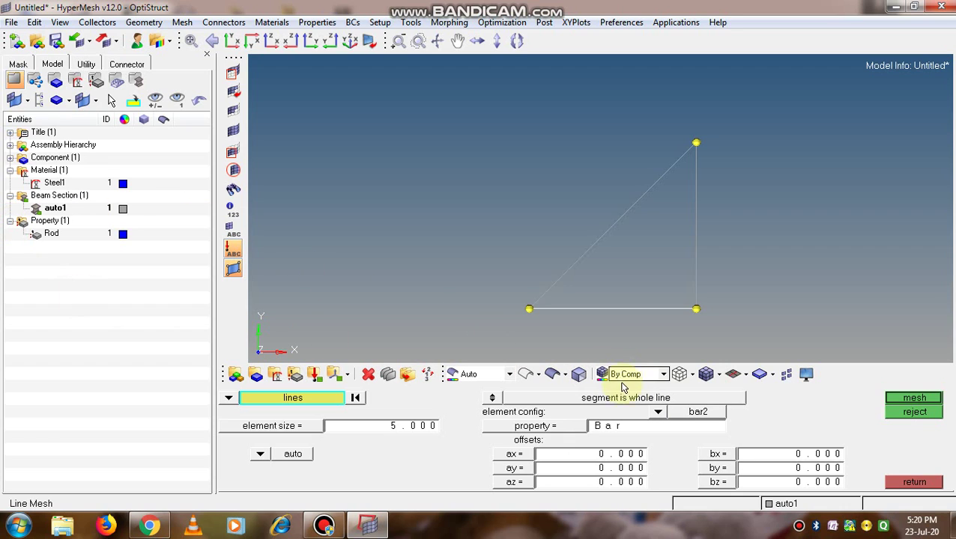
{"action": "left_click", "coordinate": [657, 411]}
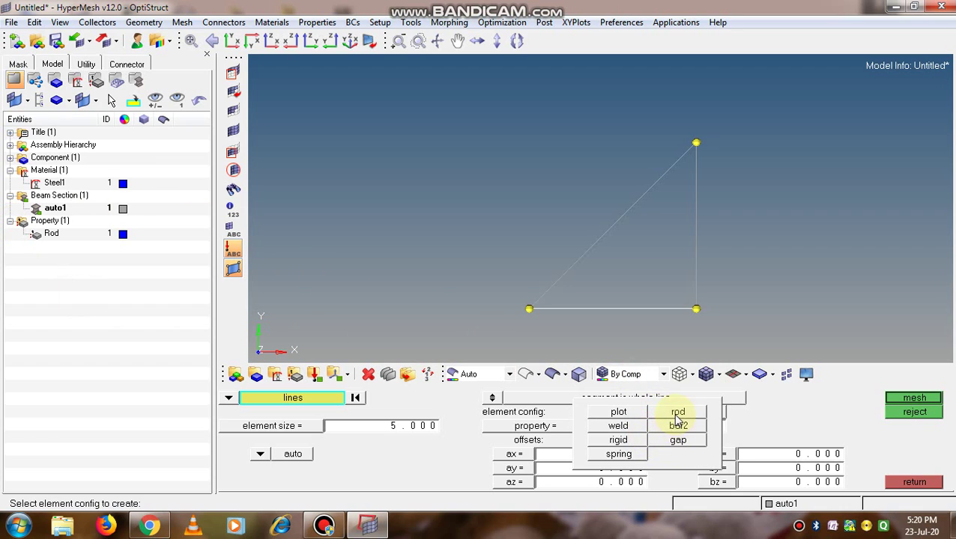
{"action": "left_click", "coordinate": [677, 413]}
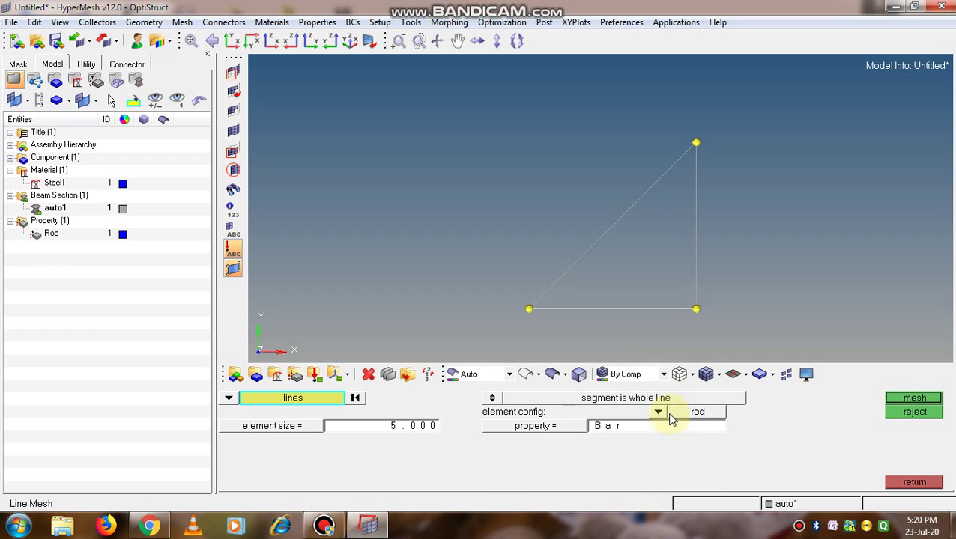
{"action": "left_click", "coordinate": [535, 430]}
{"action": "left_click", "coordinate": [534, 430]}
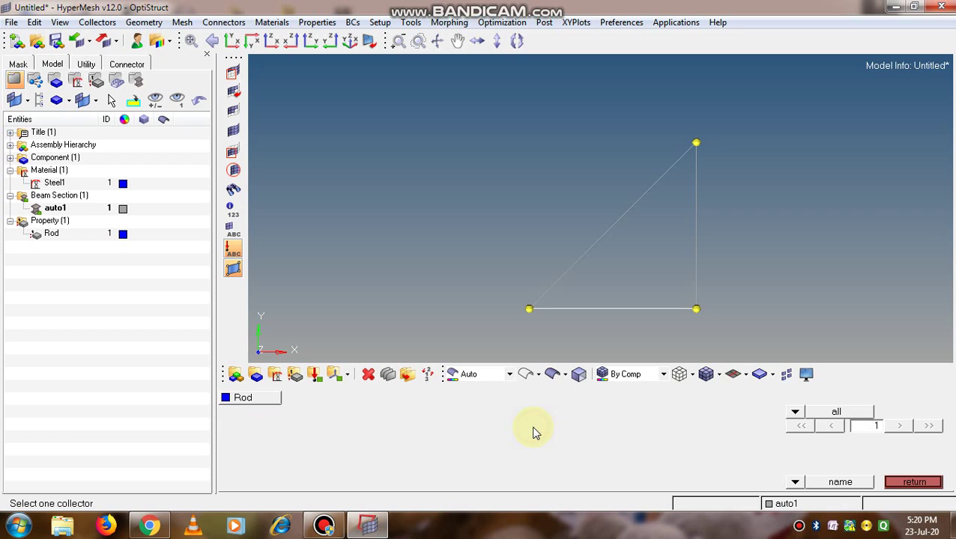
{"action": "left_click", "coordinate": [251, 402]}
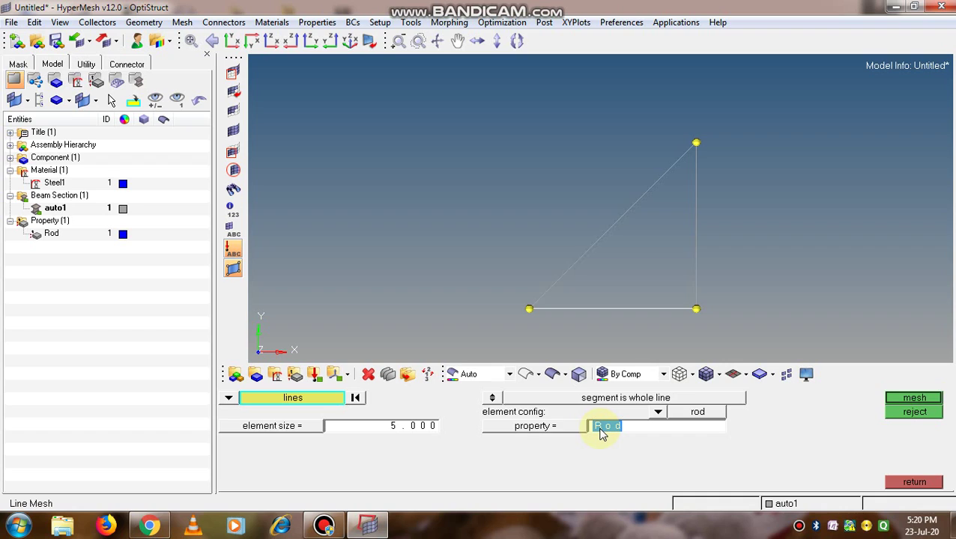
Step: Mesh the horizontal line with its element density adjusted to 25, and leave the line mesh tool
{"action": "left_click", "coordinate": [911, 398]}
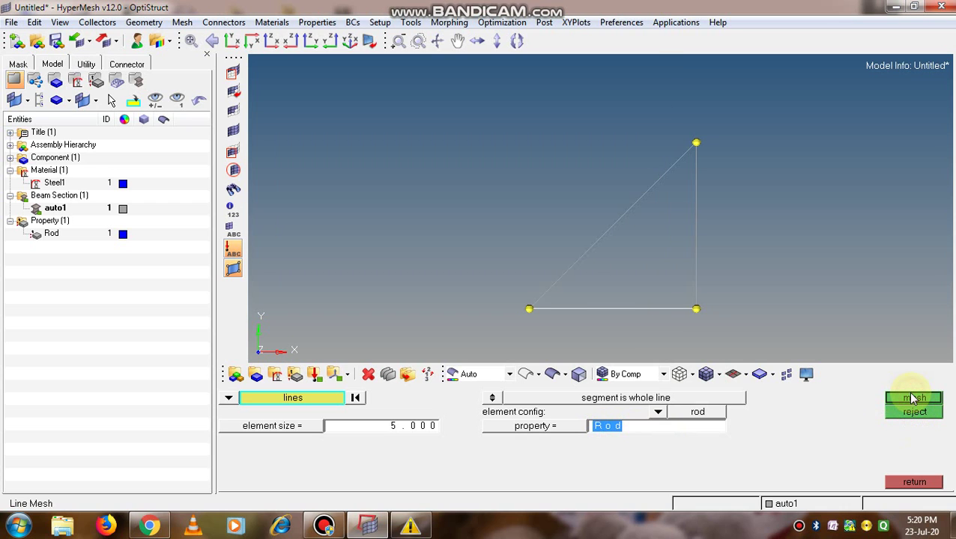
{"action": "left_click", "coordinate": [913, 399]}
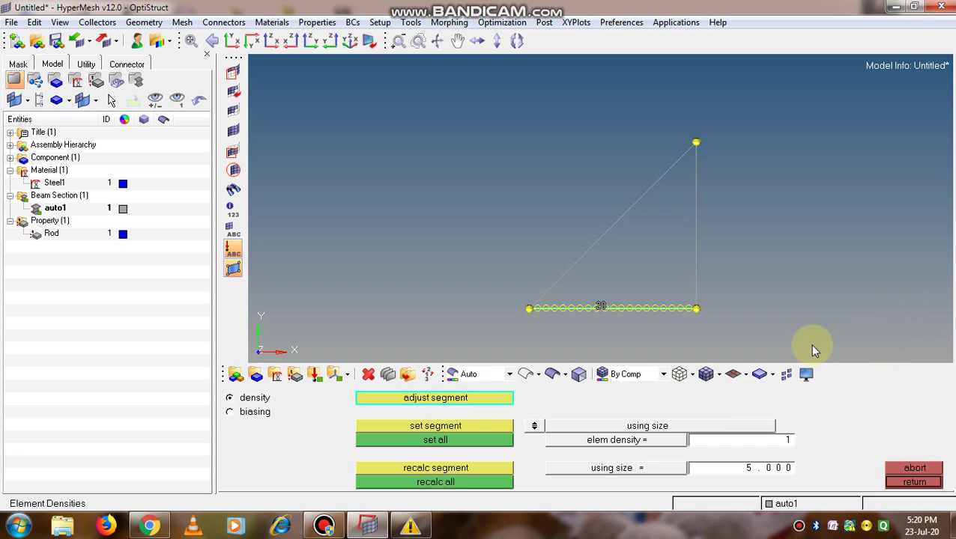
{"action": "scroll", "coordinate": [597, 309], "scroll_direction": "up", "scroll_amount": 1}
{"action": "scroll", "coordinate": [597, 309], "scroll_direction": "up", "scroll_amount": 4}
{"action": "left_click", "coordinate": [598, 302]}
{"action": "left_click", "coordinate": [599, 303]}
{"action": "left_click", "coordinate": [598, 303]}
{"action": "left_click", "coordinate": [599, 302]}
{"action": "left_click", "coordinate": [599, 303]}
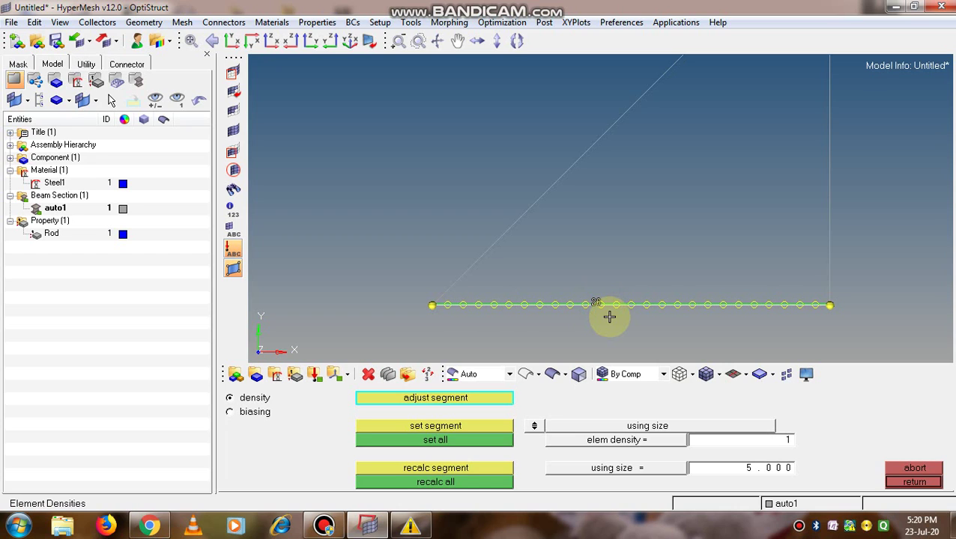
{"action": "right_click", "coordinate": [595, 302]}
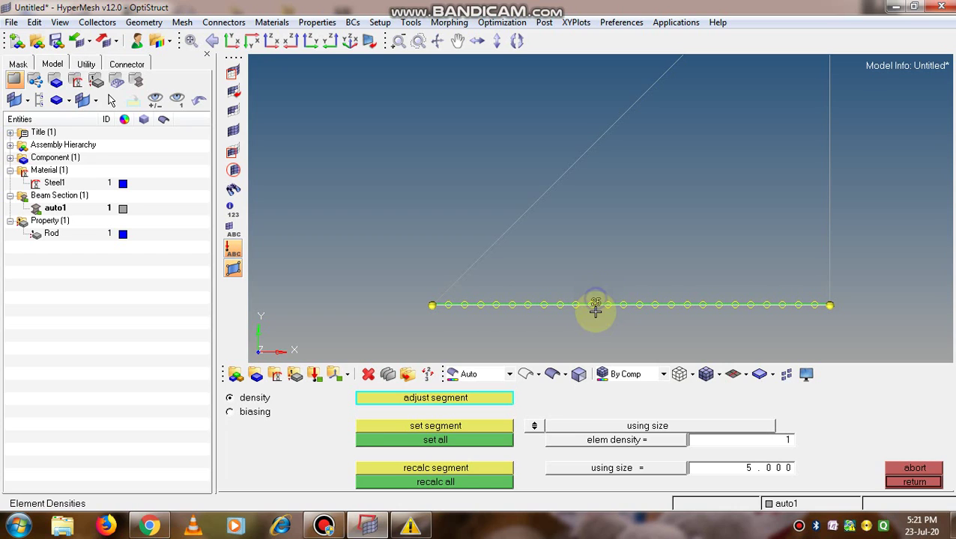
{"action": "middle_click", "coordinate": [596, 313]}
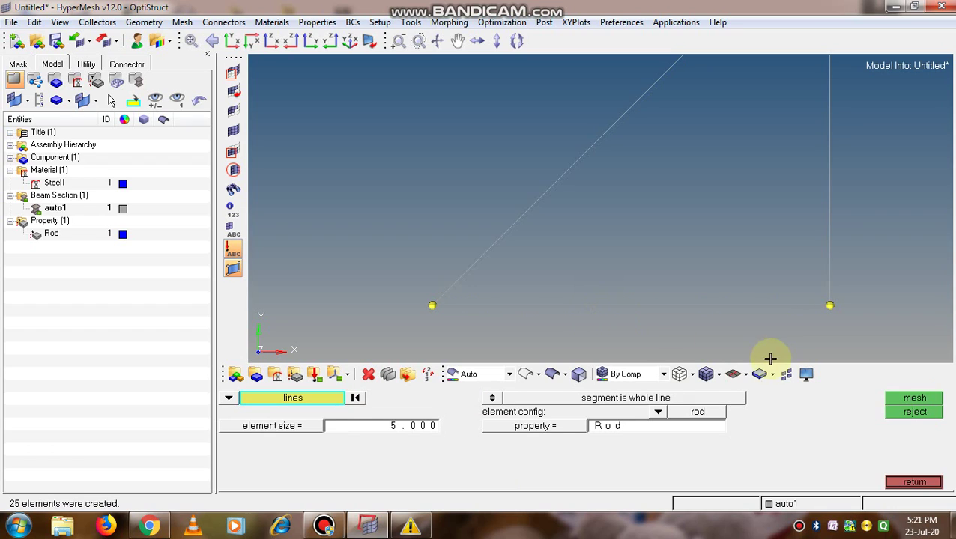
{"action": "left_click", "coordinate": [908, 481]}
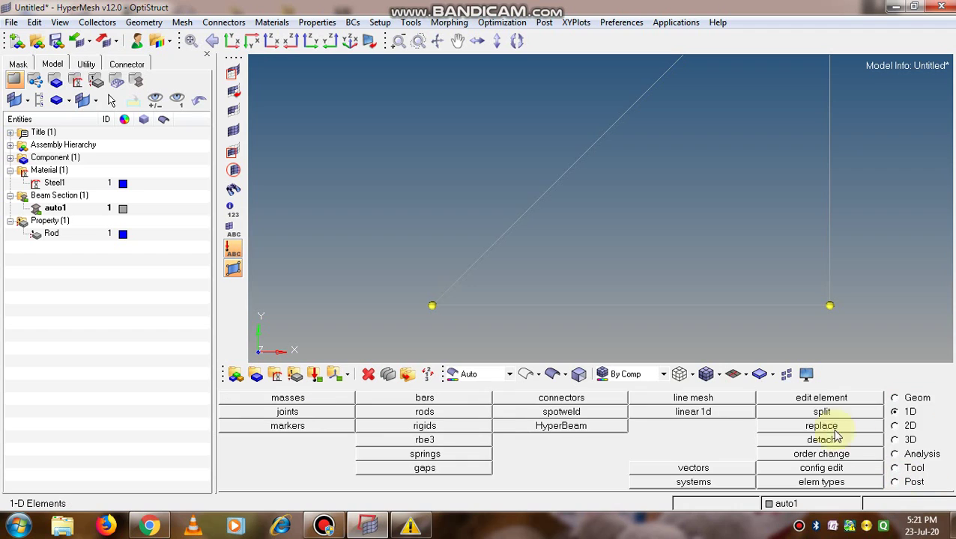
Step: Switch the display to 3D Element Representation and inspect the meshed rod's cross-section from an angle
{"action": "scroll", "coordinate": [663, 343], "scroll_direction": "down", "scroll_amount": 2}
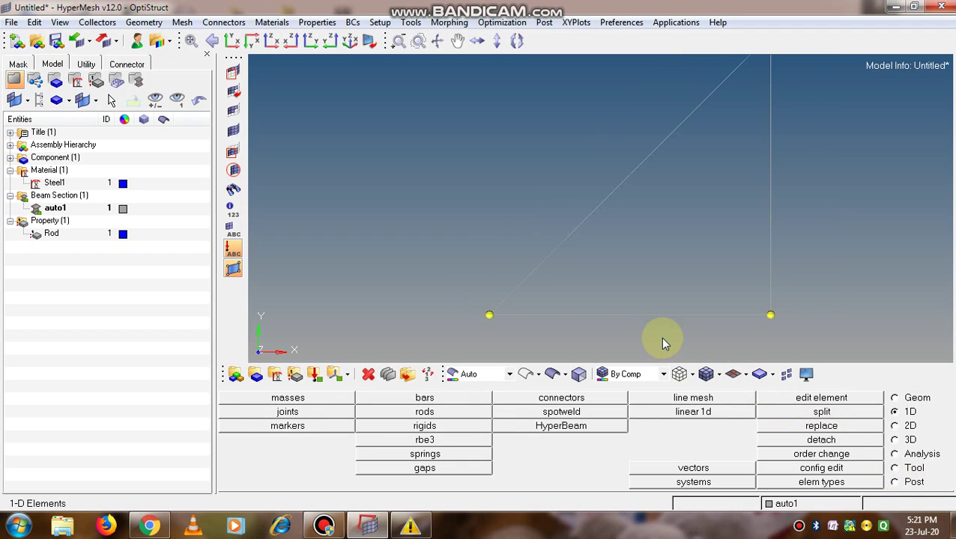
{"action": "scroll", "coordinate": [663, 343], "scroll_direction": "down", "scroll_amount": 2}
{"action": "scroll", "coordinate": [668, 321], "scroll_direction": "up", "scroll_amount": 2}
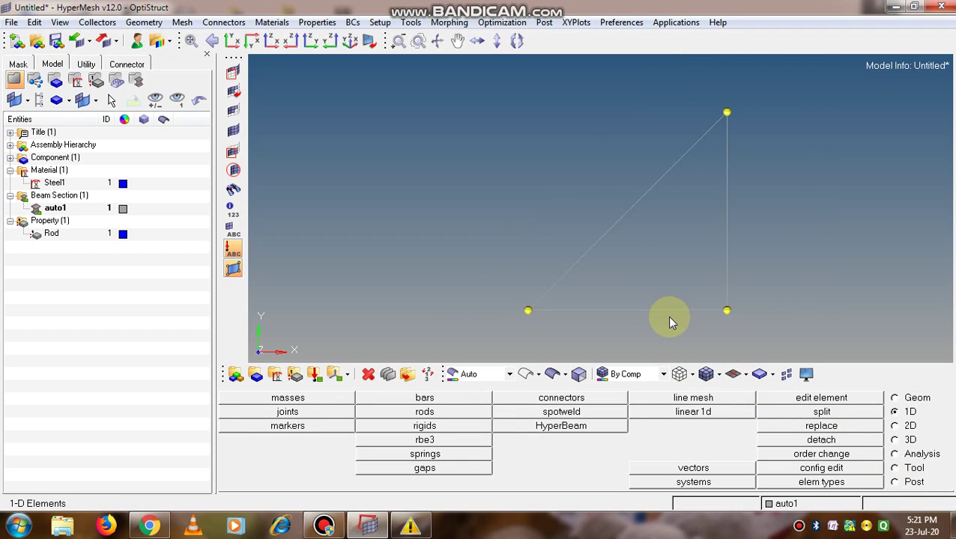
{"action": "left_click", "coordinate": [744, 373]}
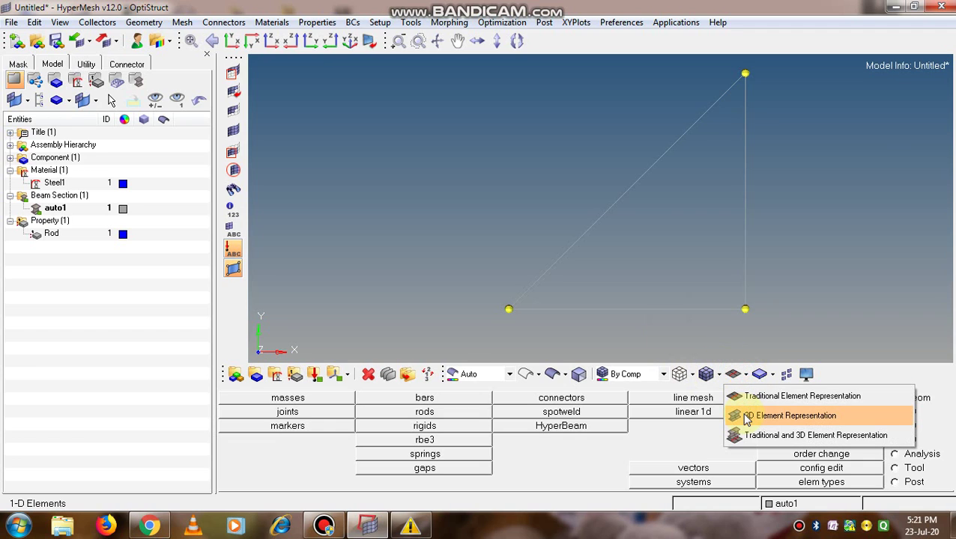
{"action": "left_click", "coordinate": [746, 418]}
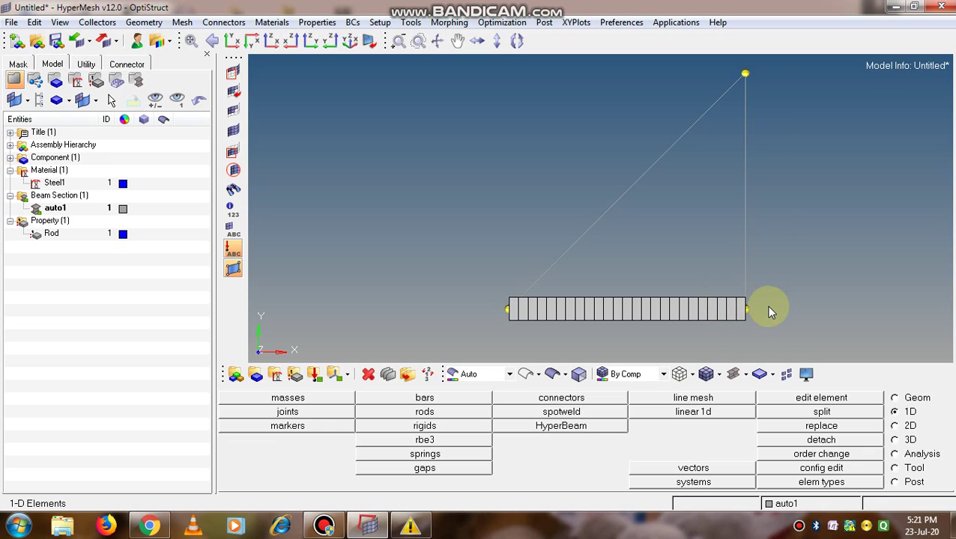
{"action": "mouse_move", "coordinate": [769, 305]}
{"action": "left_mouse_down", "text": "ctrl"}
{"action": "mouse_move", "coordinate": [734, 302]}
{"action": "mouse_move", "coordinate": [674, 264]}
{"action": "mouse_move", "coordinate": [614, 260]}
{"action": "mouse_move", "coordinate": [646, 164]}
{"action": "mouse_move", "coordinate": [566, 209]}
{"action": "mouse_move", "coordinate": [679, 280]}
{"action": "mouse_move", "coordinate": [699, 311]}
{"action": "mouse_move", "coordinate": [678, 320]}
{"action": "mouse_move", "coordinate": [669, 270]}
{"action": "mouse_move", "coordinate": [667, 309]}
{"action": "mouse_move", "coordinate": [697, 307]}
{"action": "mouse_move", "coordinate": [737, 325]}
{"action": "mouse_move", "coordinate": [710, 192]}
{"action": "mouse_move", "coordinate": [863, 163]}
{"action": "mouse_move", "coordinate": [865, 174]}
{"action": "left_mouse_up", "text": "ctrl"}
{"action": "left_click_drag", "start_coordinate": [792, 181], "coordinate": [807, 171], "text": "ctrl"}
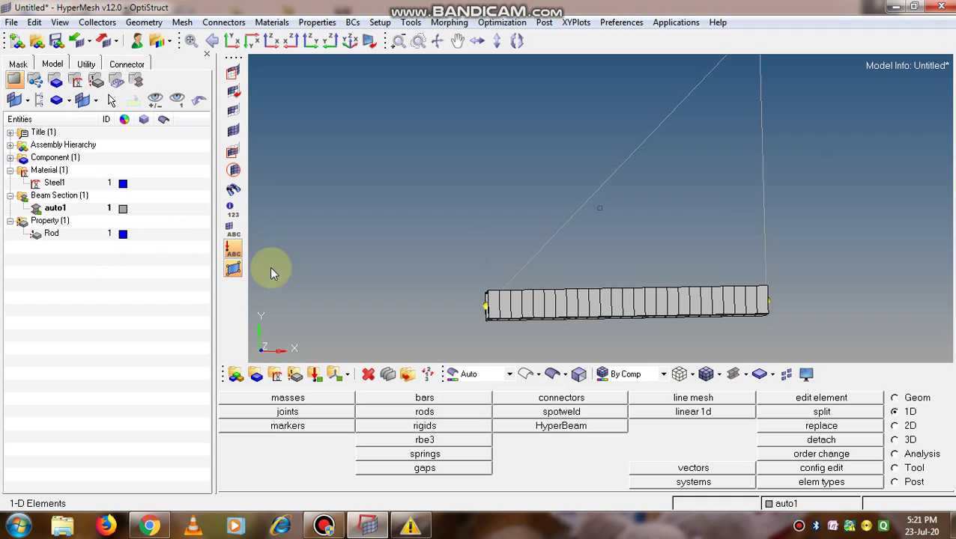
{"action": "mouse_move", "coordinate": [711, 225]}
{"action": "left_mouse_down", "text": "ctrl"}
{"action": "mouse_move", "coordinate": [671, 226]}
{"action": "mouse_move", "coordinate": [700, 217]}
{"action": "left_mouse_up", "text": "ctrl"}
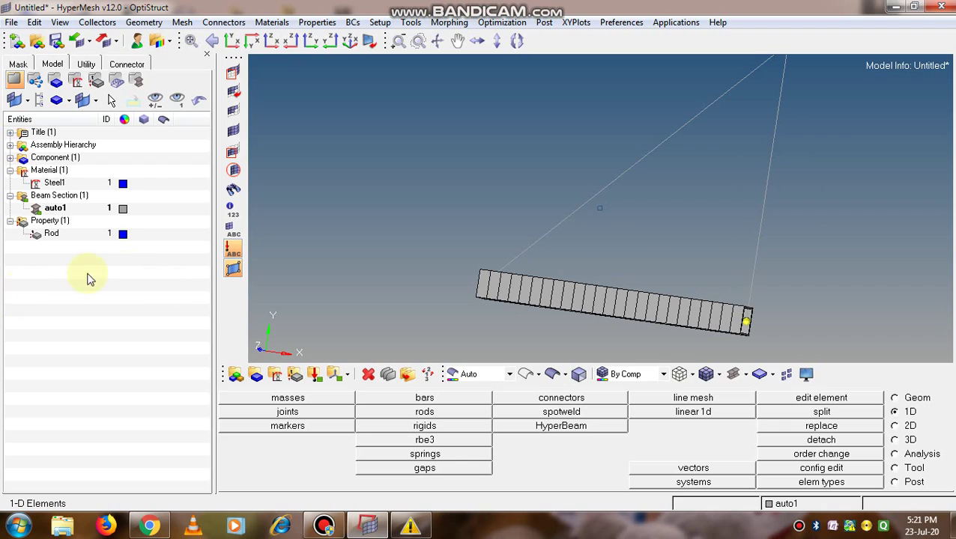
Step: Start a new 1D property named Bar with the PBAR card image
{"action": "left_click", "coordinate": [38, 222]}
{"action": "right_click", "coordinate": [43, 264]}
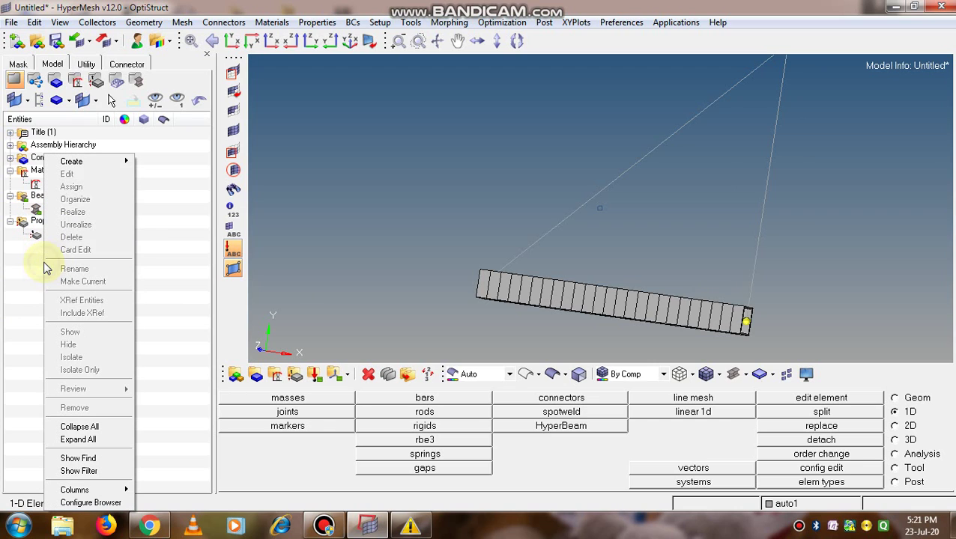
{"action": "mouse_move", "coordinate": [95, 164]}
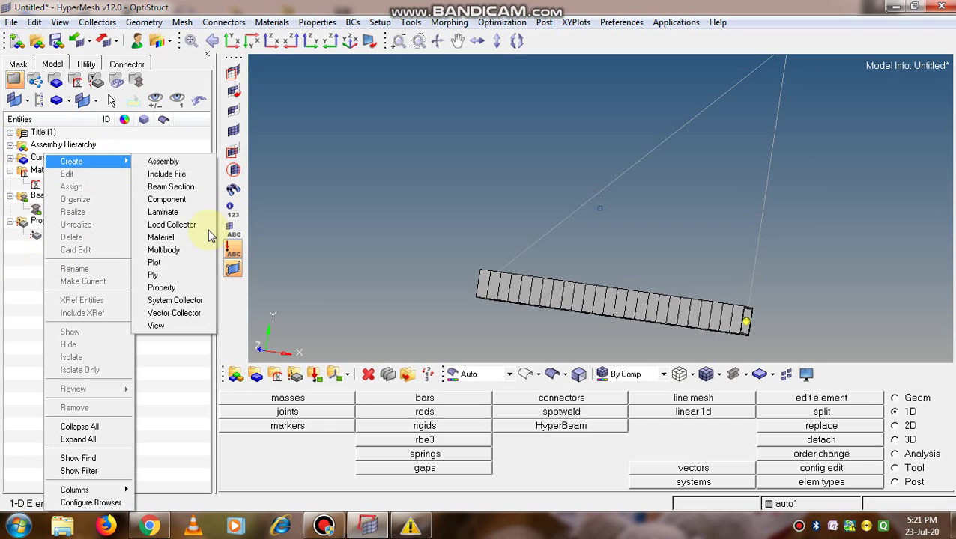
{"action": "left_click", "coordinate": [171, 288]}
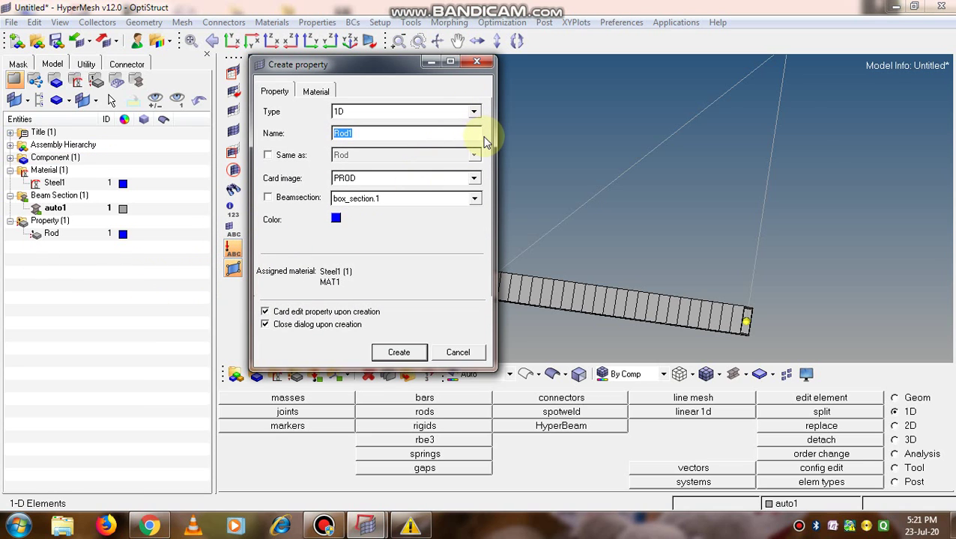
{"action": "left_click", "coordinate": [473, 179]}
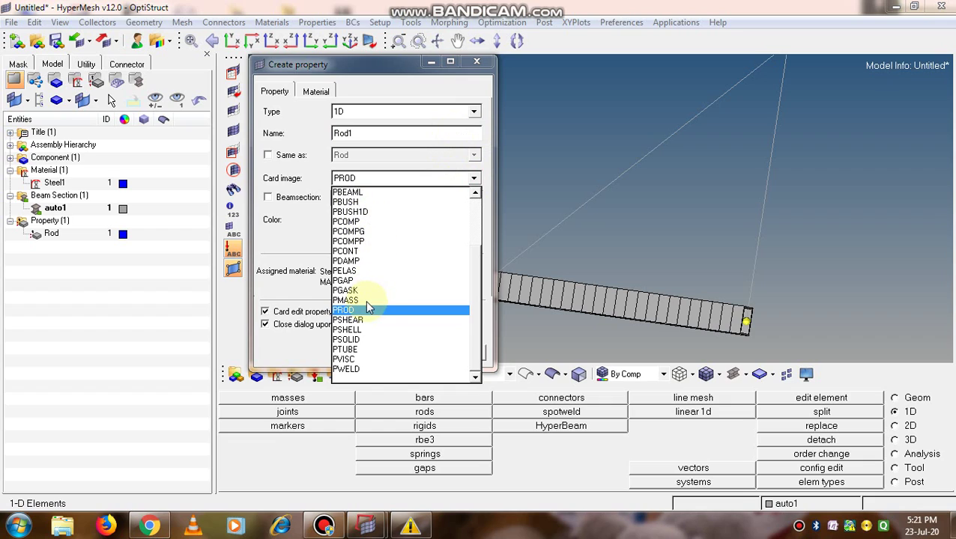
{"action": "scroll", "coordinate": [378, 313], "scroll_direction": "up", "scroll_amount": 2}
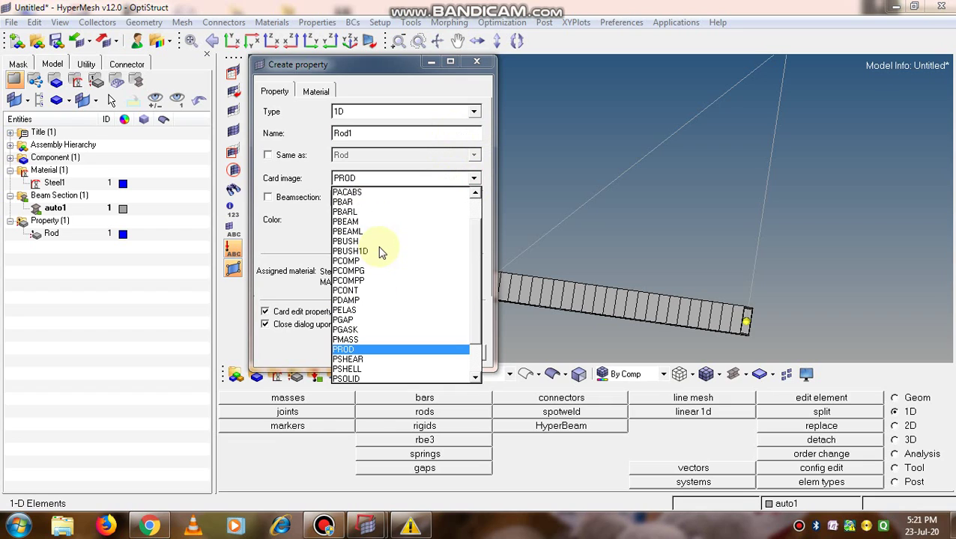
{"action": "left_click", "coordinate": [343, 202]}
{"action": "left_click", "coordinate": [388, 133]}
{"action": "key", "text": "BackSpace"}
{"action": "key", "text": "BackSpace"}
{"action": "key", "text": "BackSpace"}
{"action": "key", "text": "BackSpace"}
{"action": "type", "text": "Bar"}
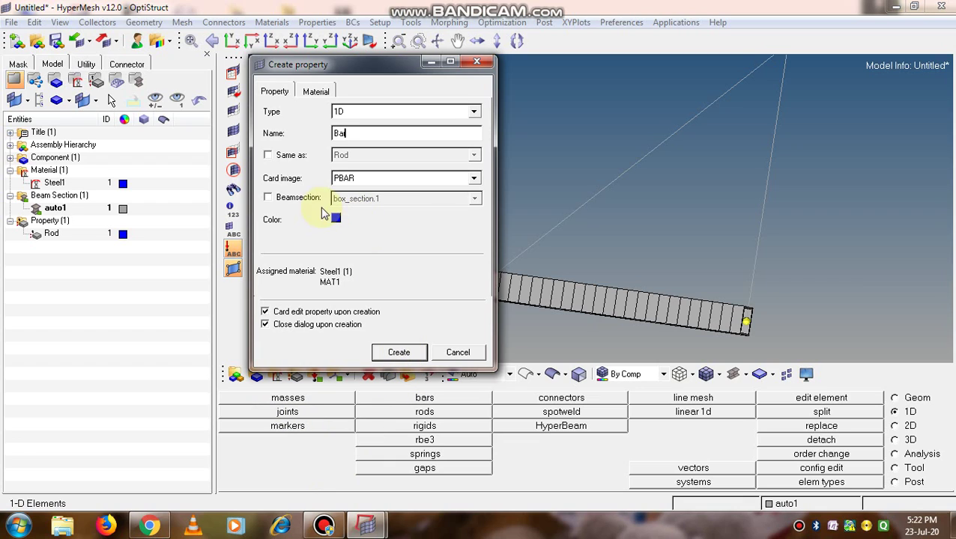
Step: Assign the beam section circle_section.2 to the Bar property, create it, and close its card image
{"action": "left_click", "coordinate": [268, 197]}
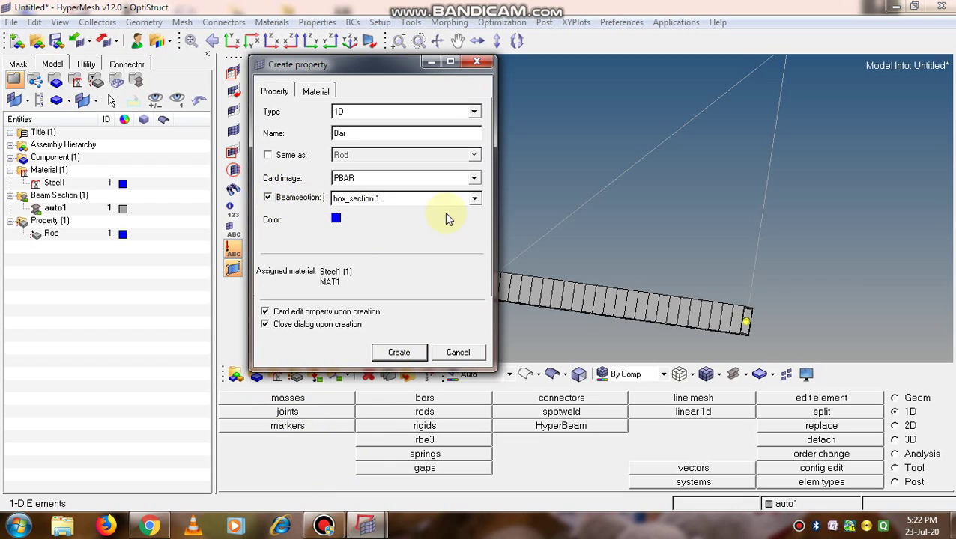
{"action": "left_click", "coordinate": [475, 198]}
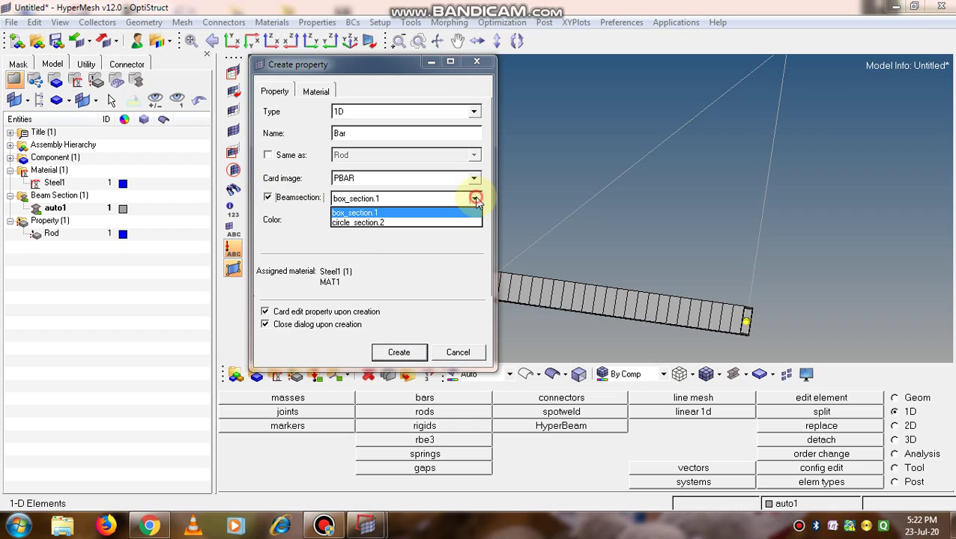
{"action": "left_click", "coordinate": [400, 224]}
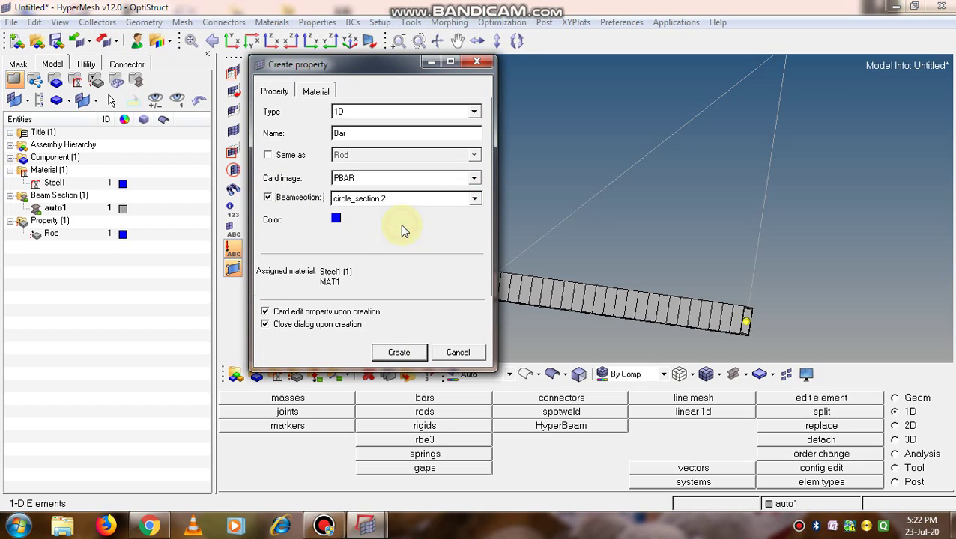
{"action": "left_click", "coordinate": [402, 353]}
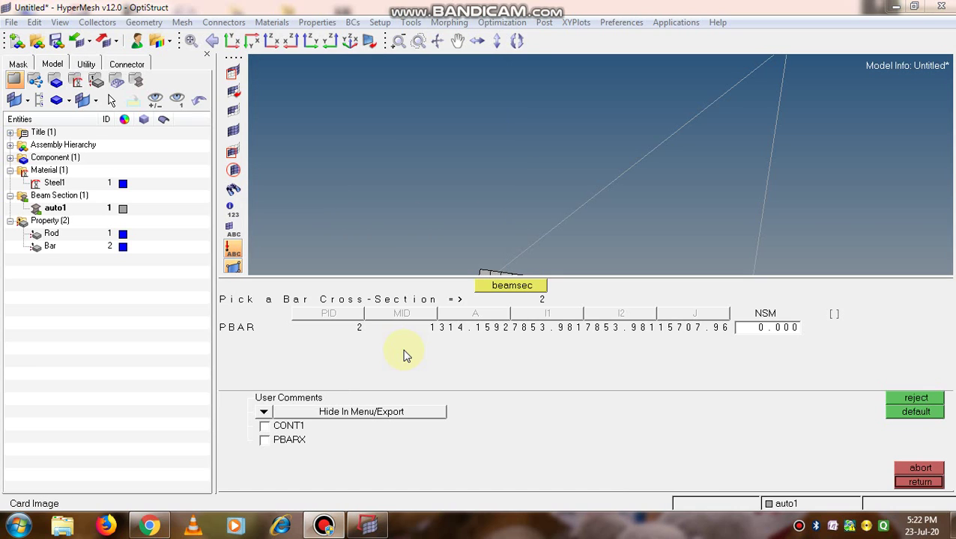
{"action": "left_click", "coordinate": [919, 482]}
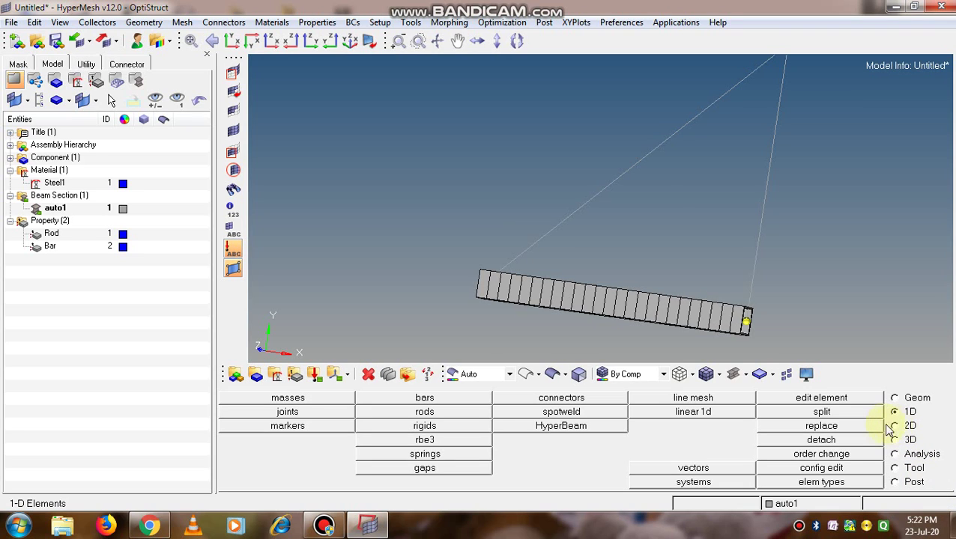
Step: Line-mesh the triangle's upright line at element size 5, and leave the line mesh tool
{"action": "left_click", "coordinate": [704, 399]}
{"action": "left_click", "coordinate": [755, 259]}
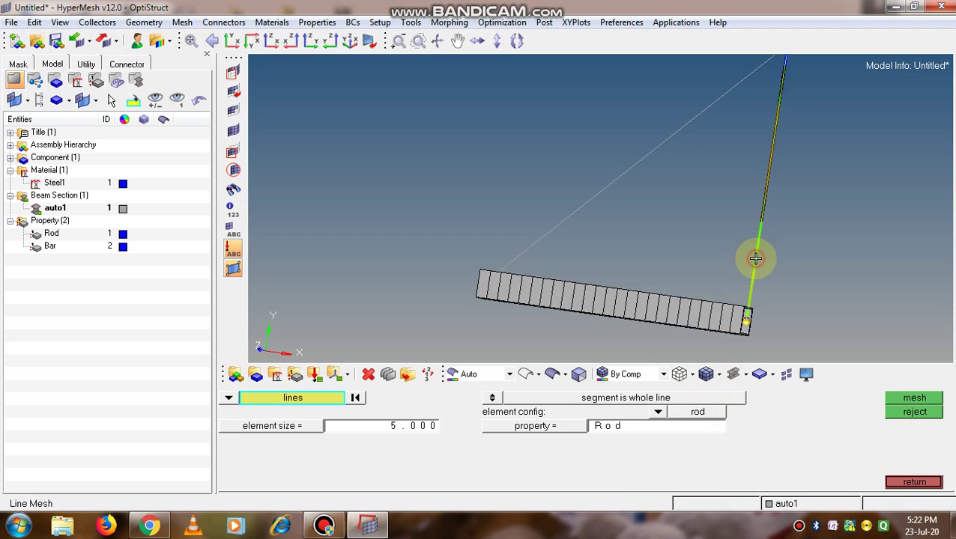
{"action": "middle_click", "coordinate": [754, 259]}
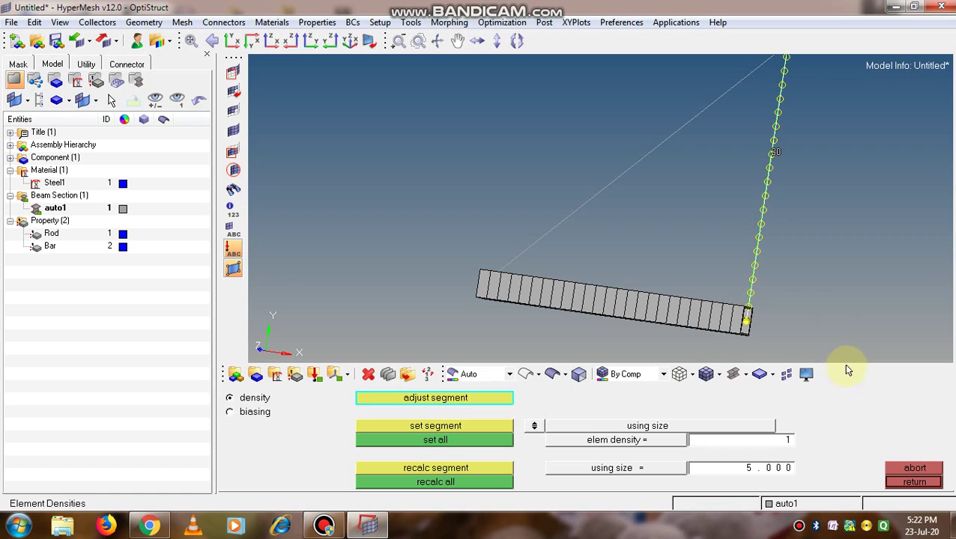
{"action": "left_click", "coordinate": [914, 482]}
Step: Inspect the upright line's mesh from an angle and choose a display representation for the 1D elements
{"action": "left_click_drag", "start_coordinate": [757, 266], "coordinate": [683, 174], "text": "ctrl"}
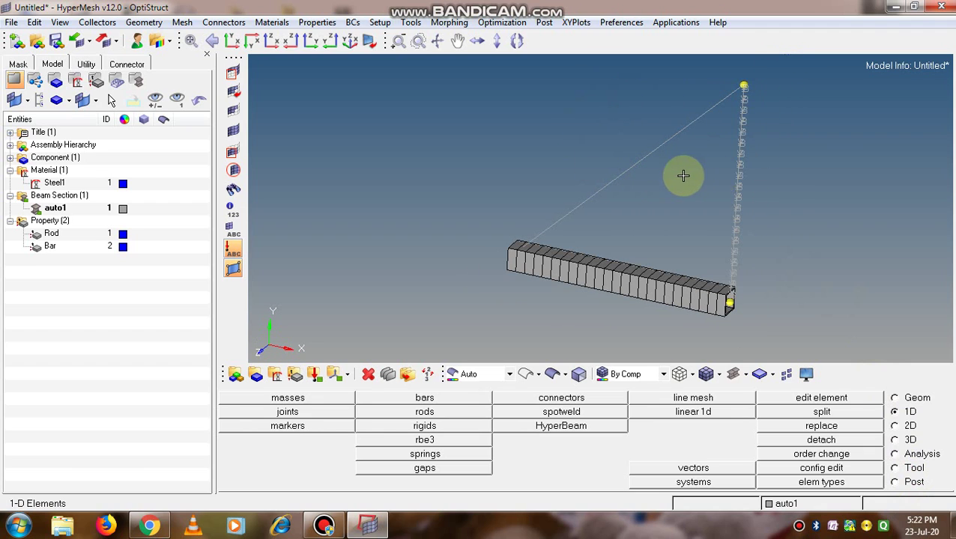
{"action": "left_click", "coordinate": [746, 376]}
{"action": "left_click", "coordinate": [762, 419]}
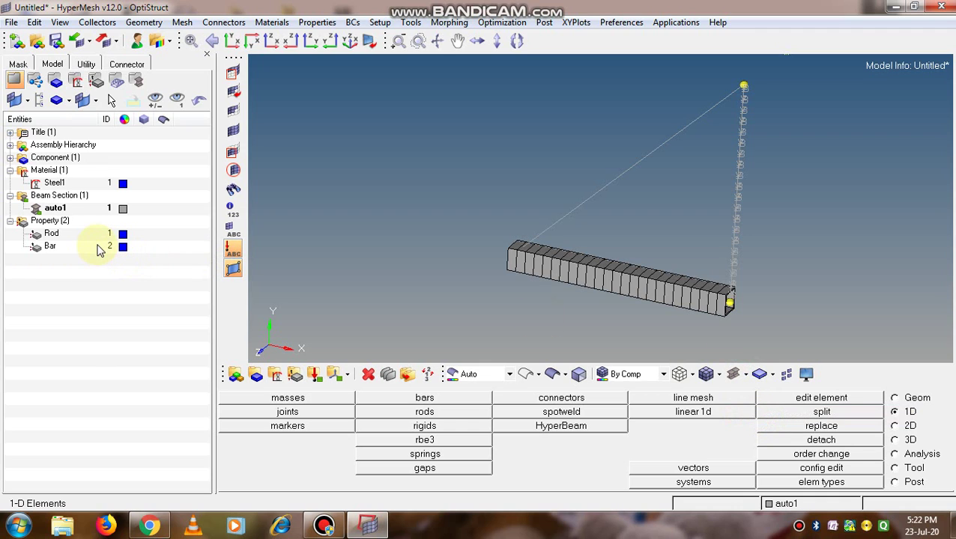
Step: Review the Bar property's card image and its assigned cross-section, and close it
{"action": "right_click", "coordinate": [47, 249]}
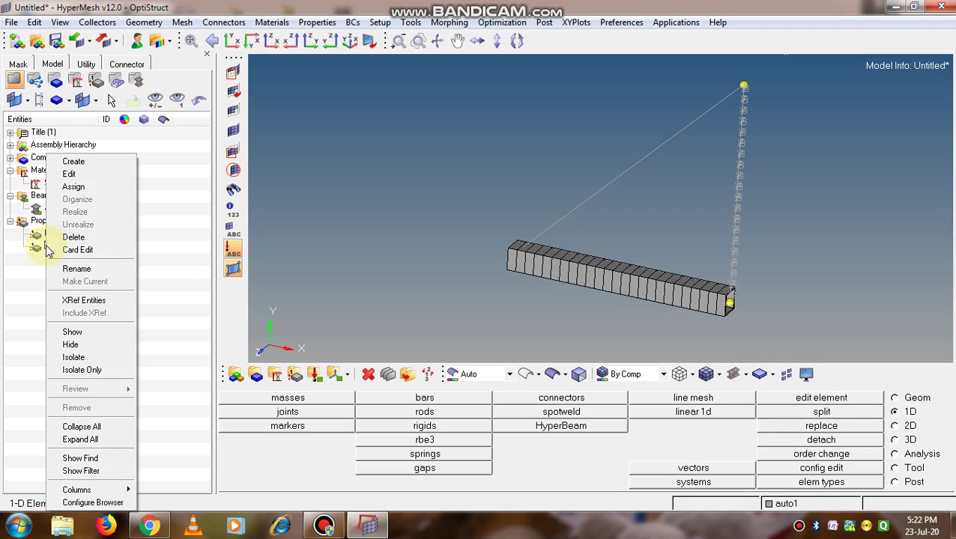
{"action": "left_click", "coordinate": [90, 249]}
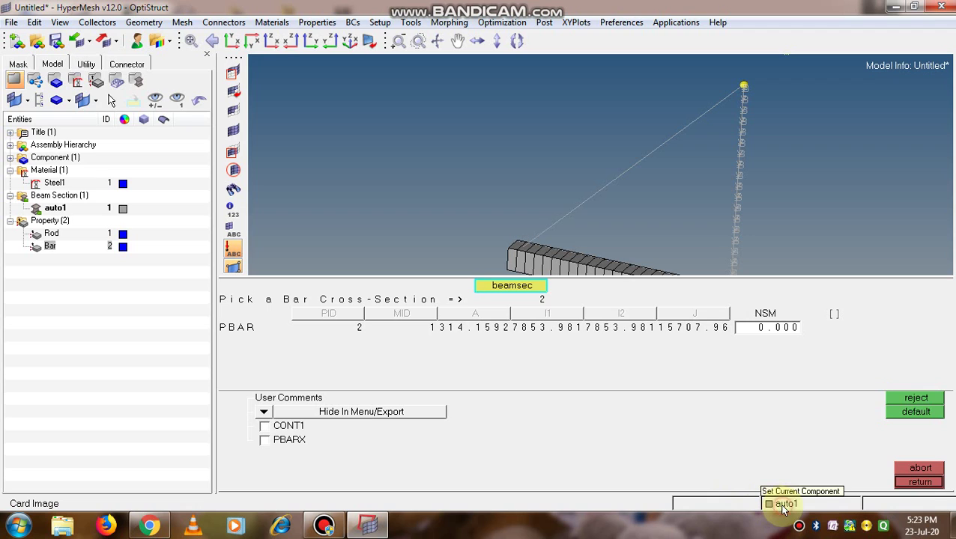
{"action": "left_click", "coordinate": [908, 480]}
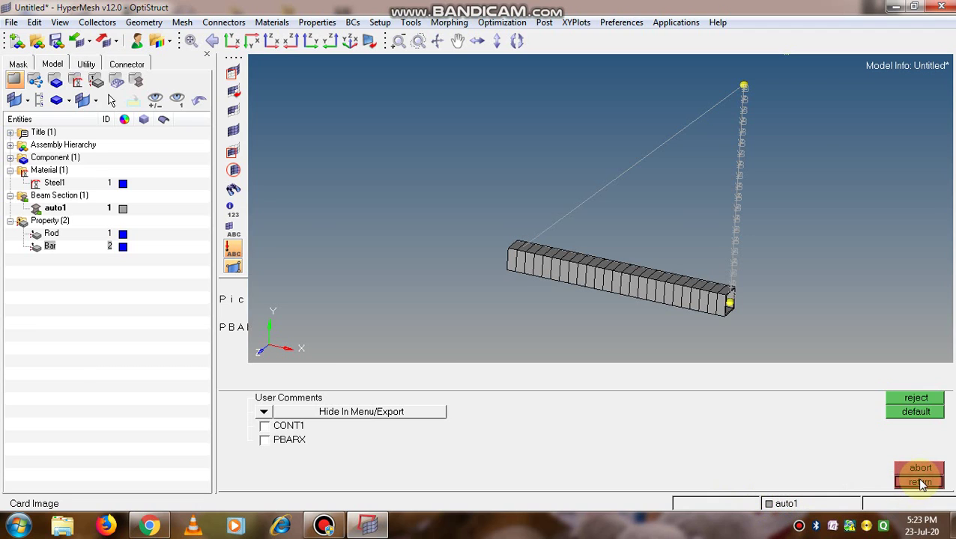